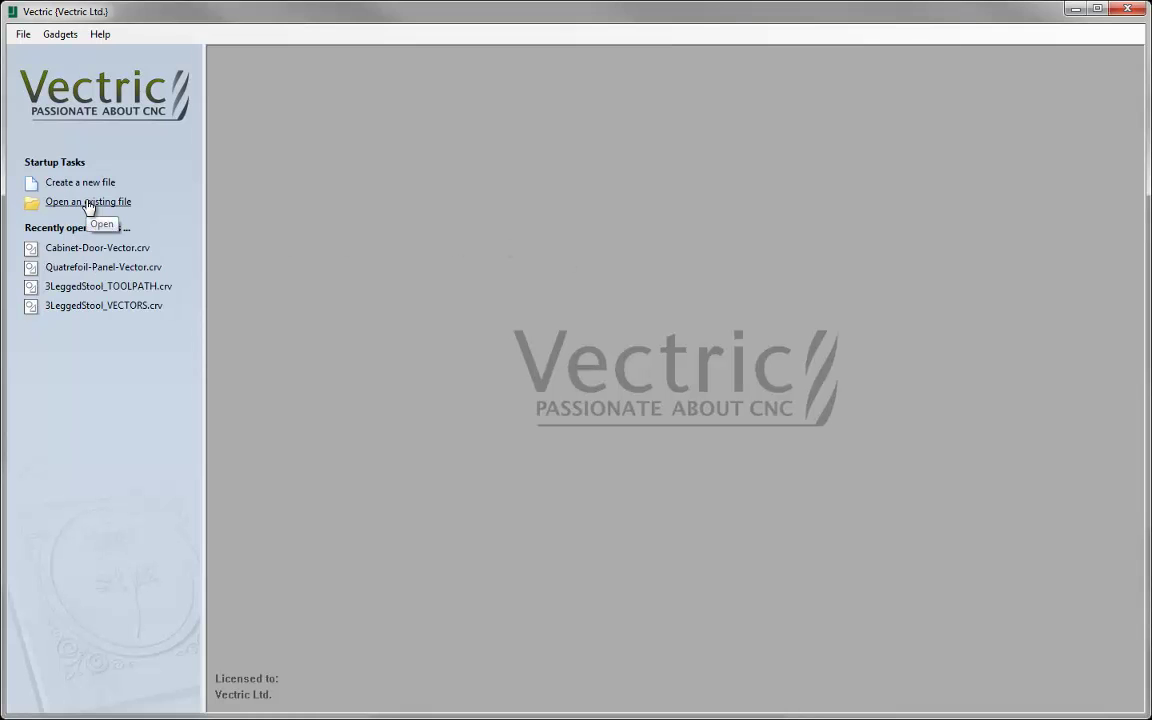
- Open Cabinet-Door-Vector.crv from the RaisedPanel_FILES folder and check the size of the door outline
left_click(88, 202)
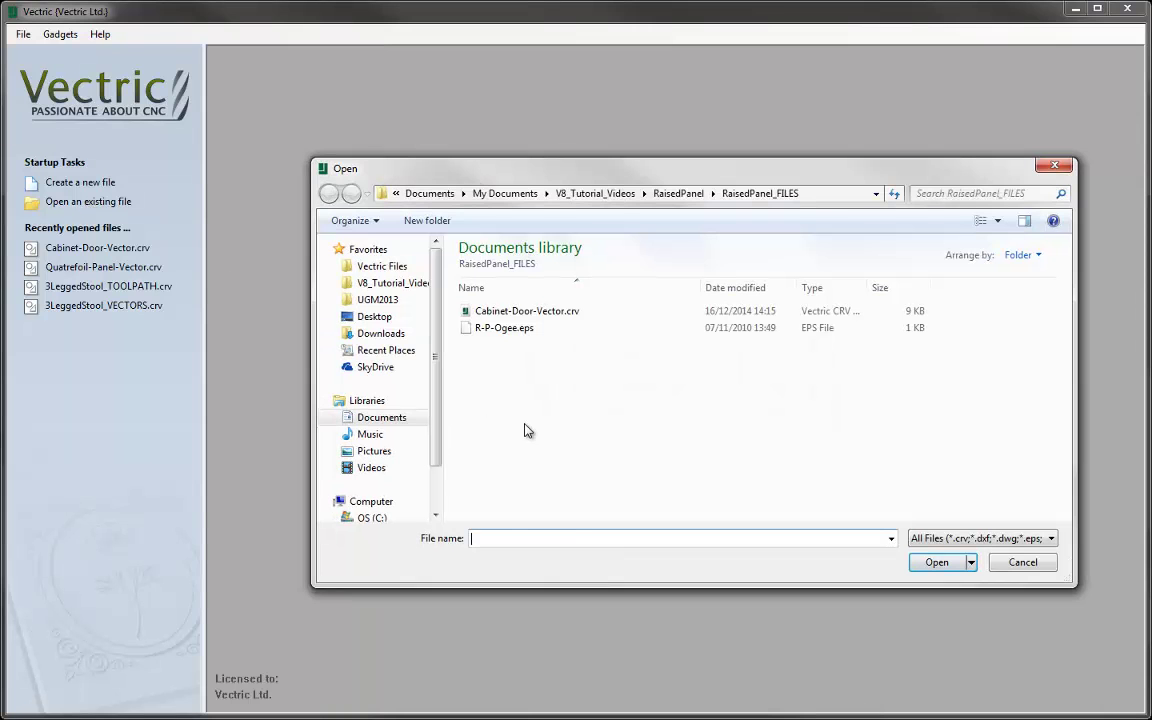
left_click(525, 312)
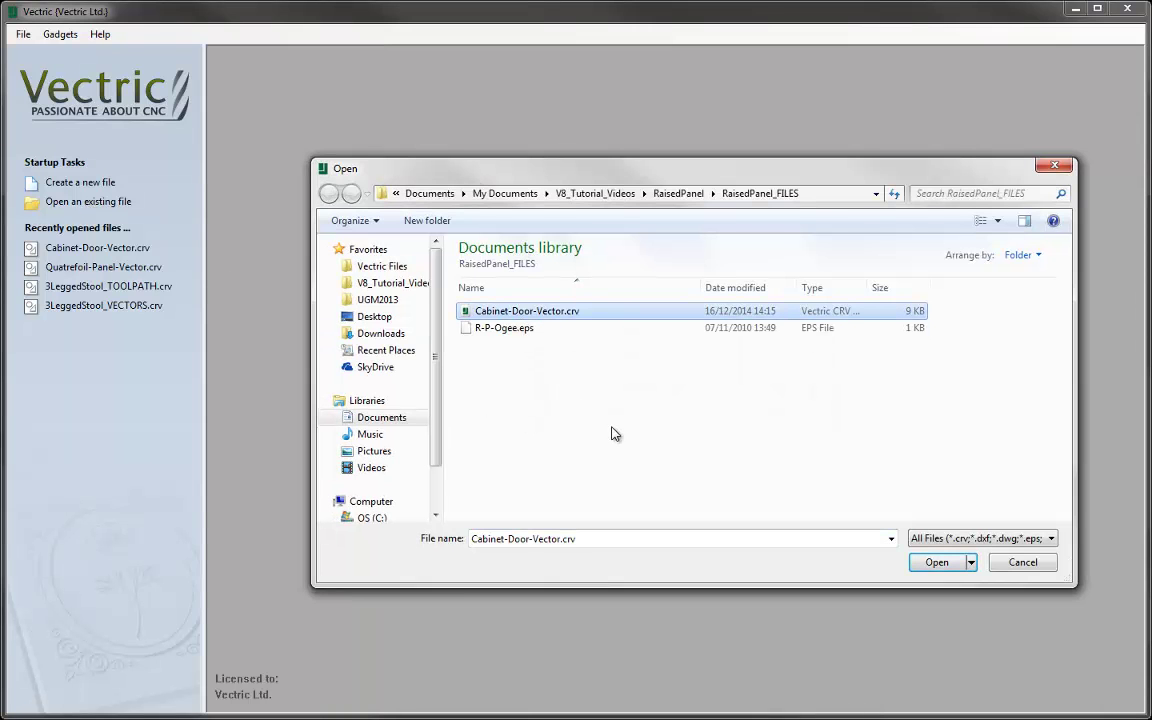
left_click(937, 562)
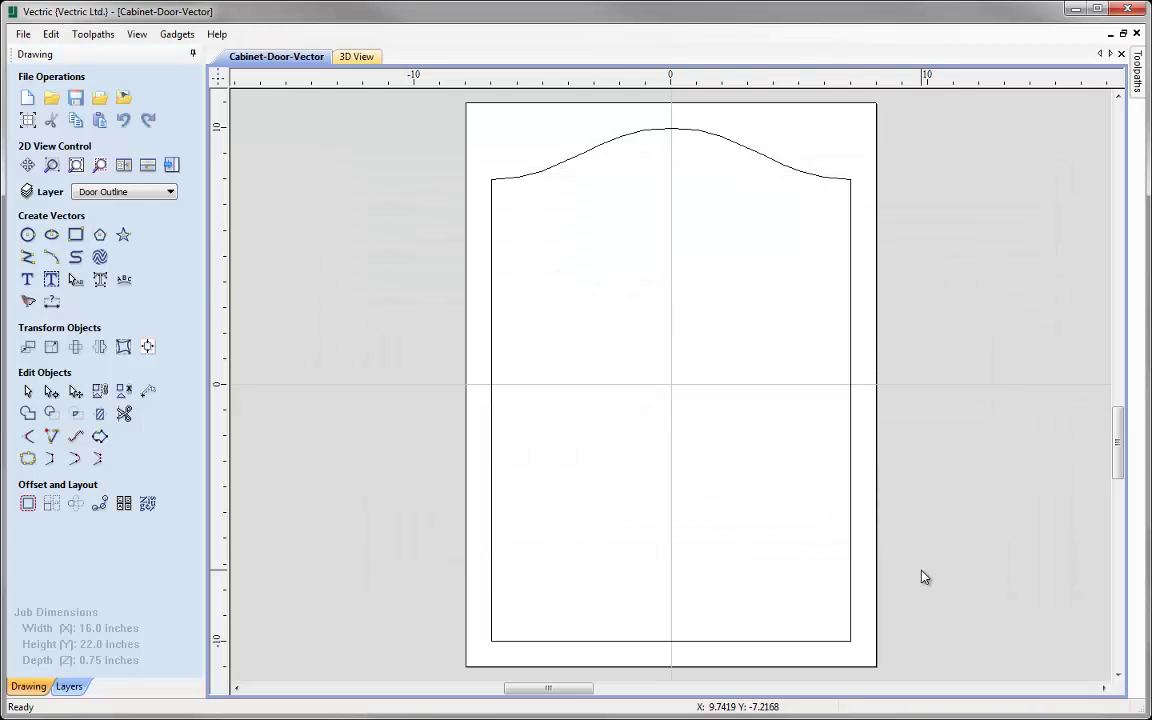
left_click(852, 537)
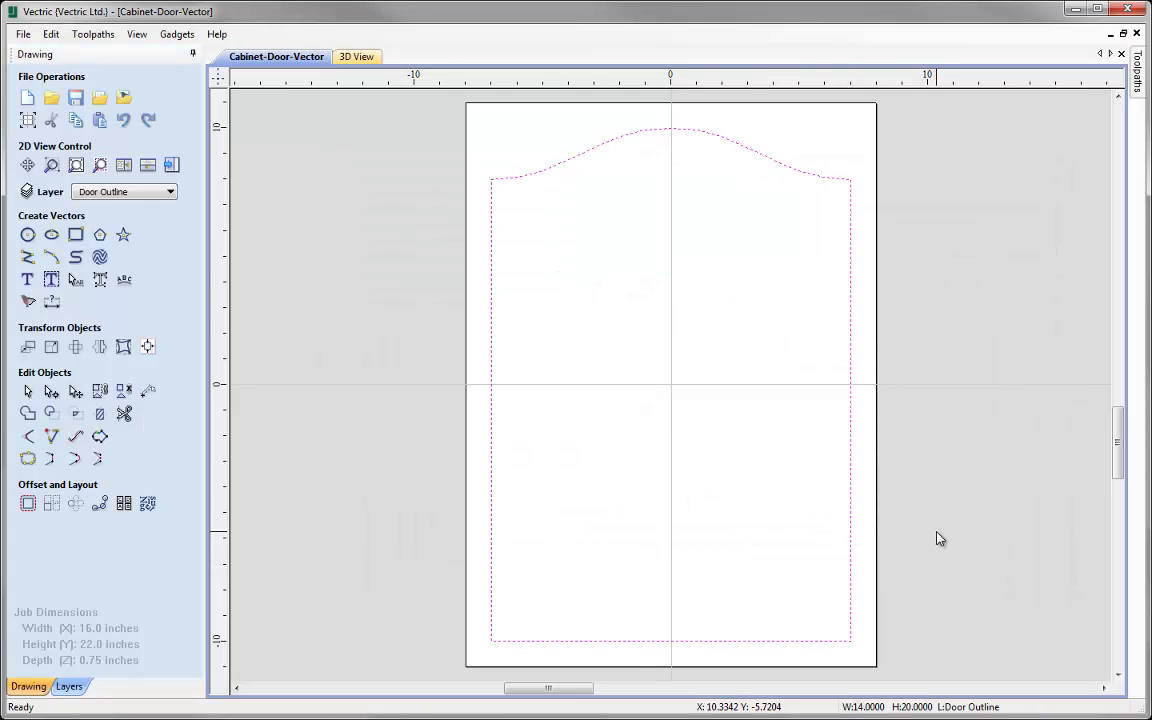
left_click(937, 538)
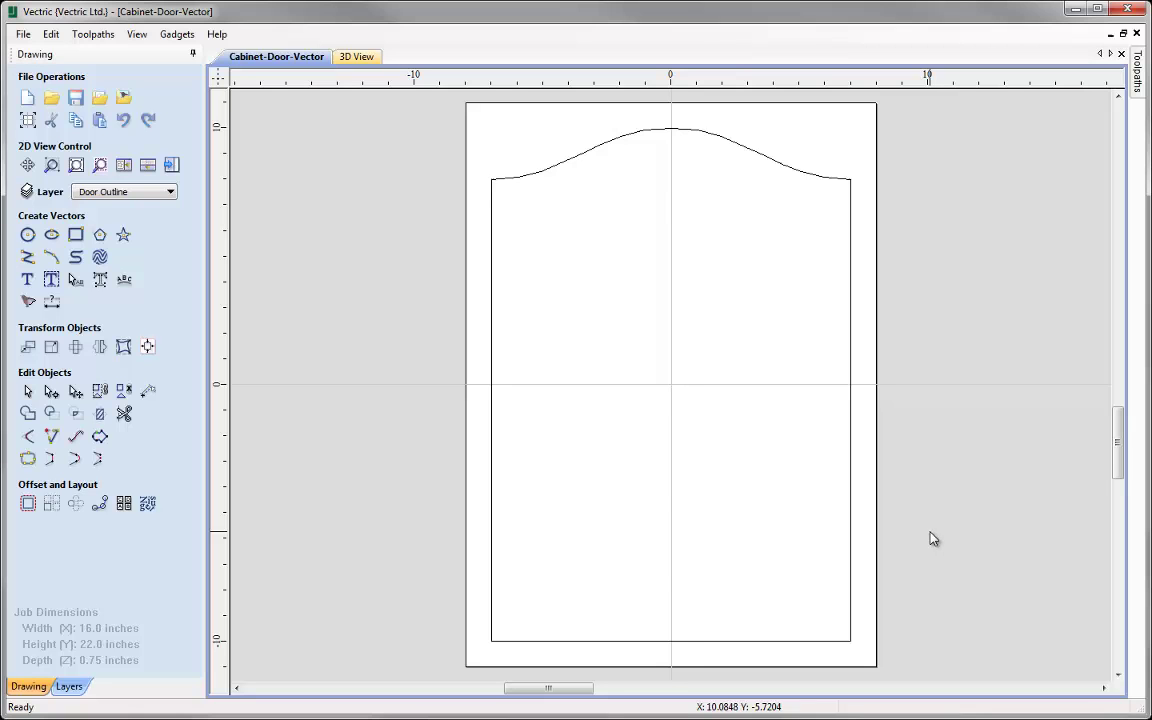
- Import the R-P-Ogee.eps cutter profile from the RaisedPanel_FILES folder into the door drawing
left_click(98, 101)
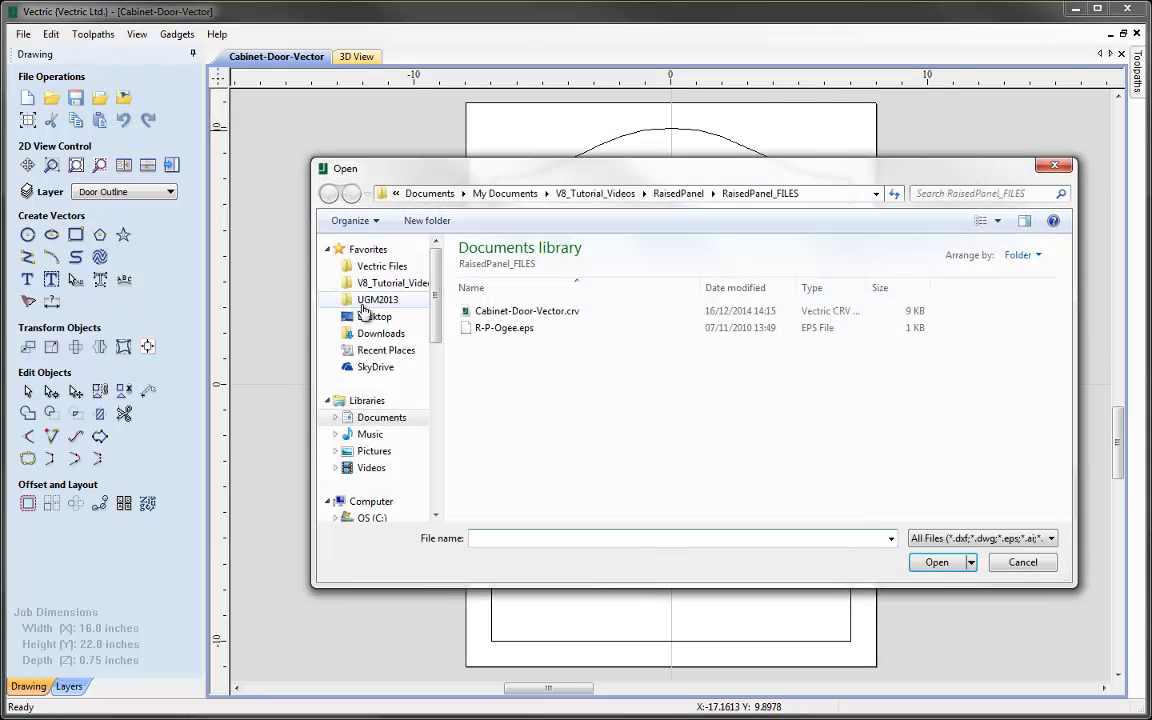
left_click(477, 332)
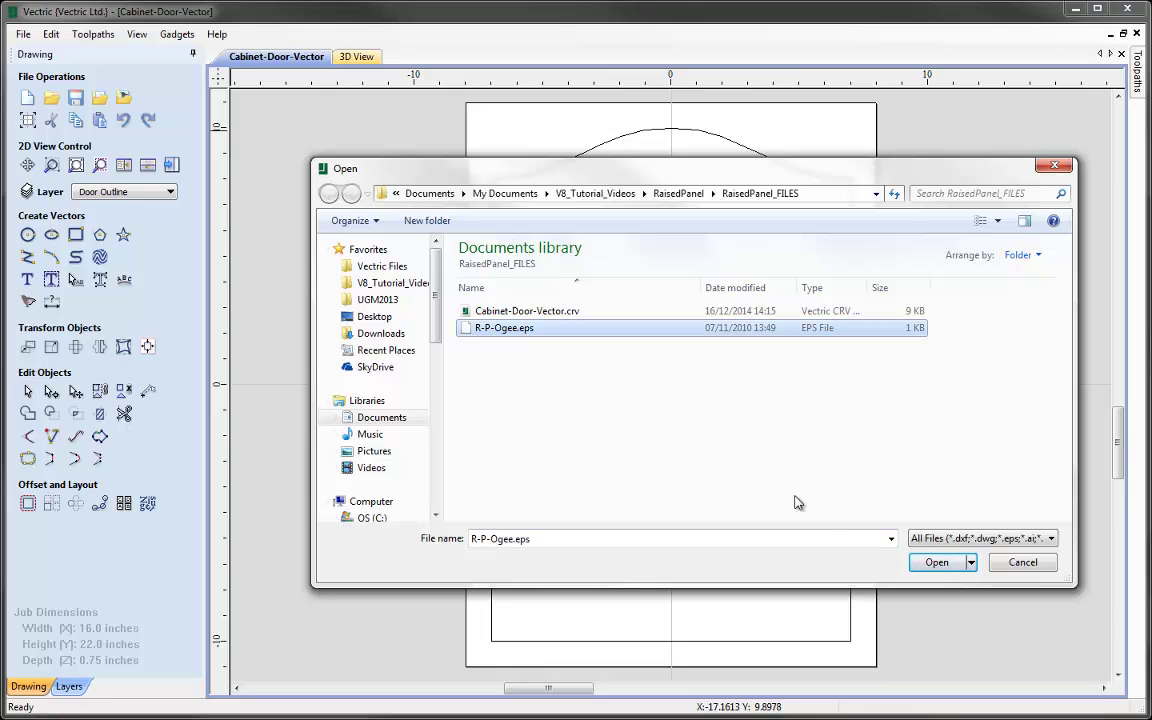
left_click(933, 563)
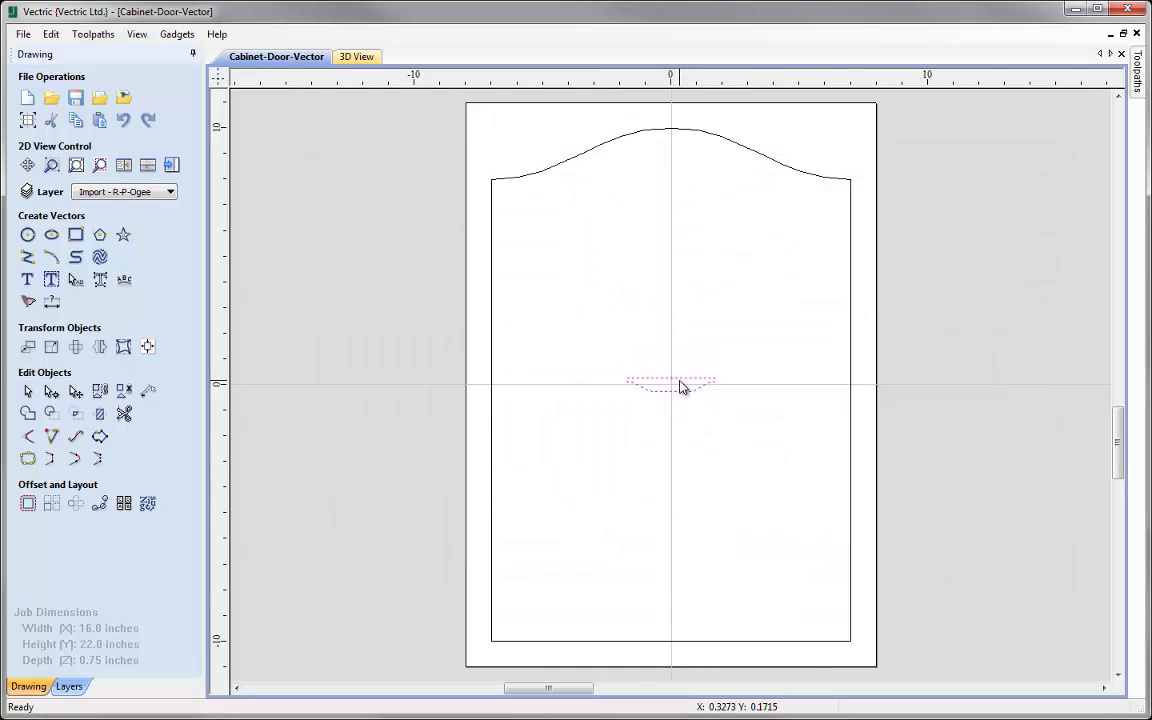
scroll(680, 386, "up", 5)
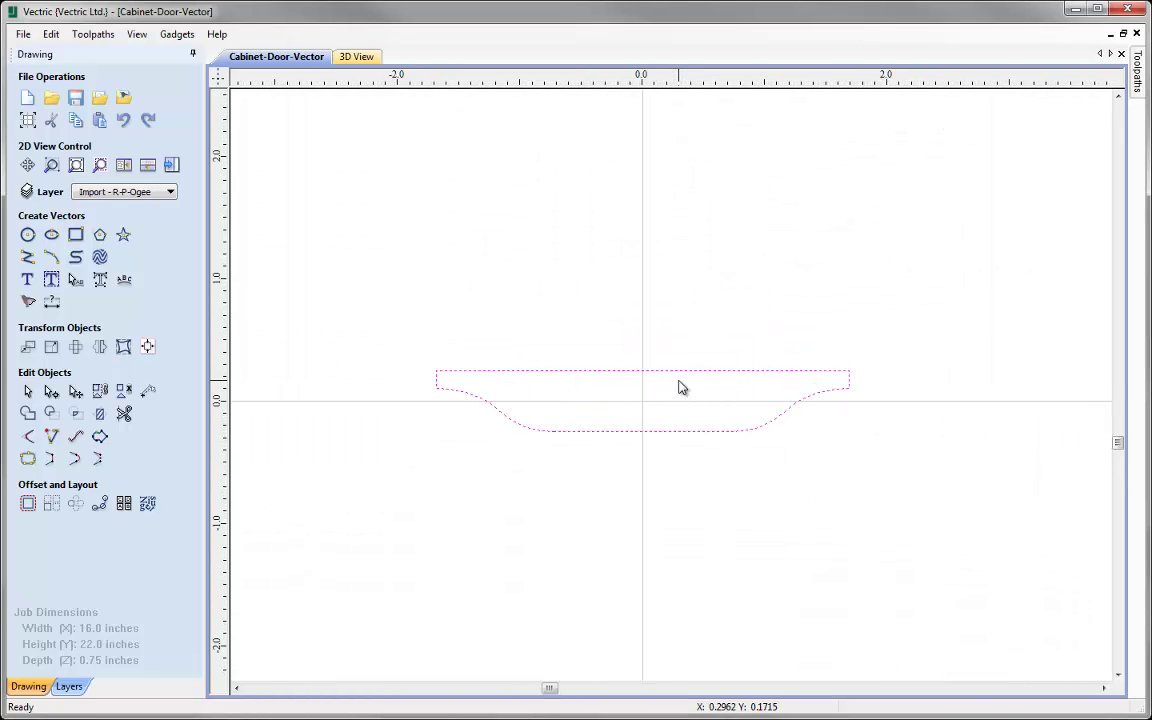
left_click(738, 504)
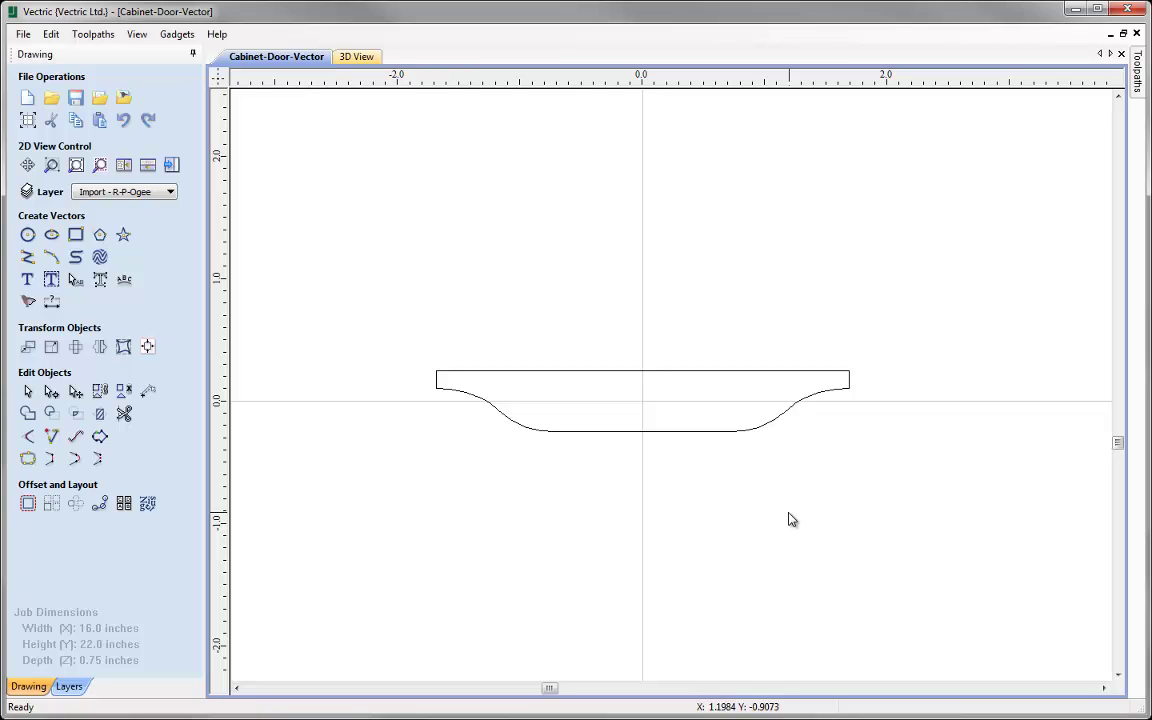
- Delete the long straight top span of the imported ogee profile in node editing
left_click(725, 433)
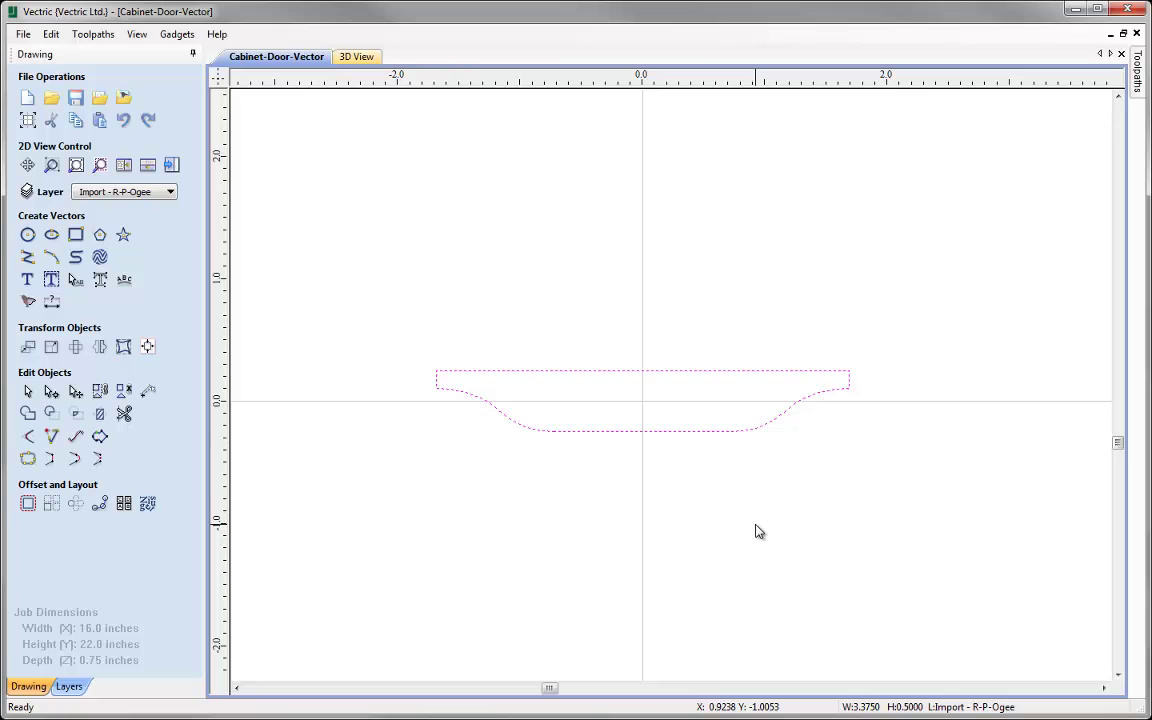
key("n")
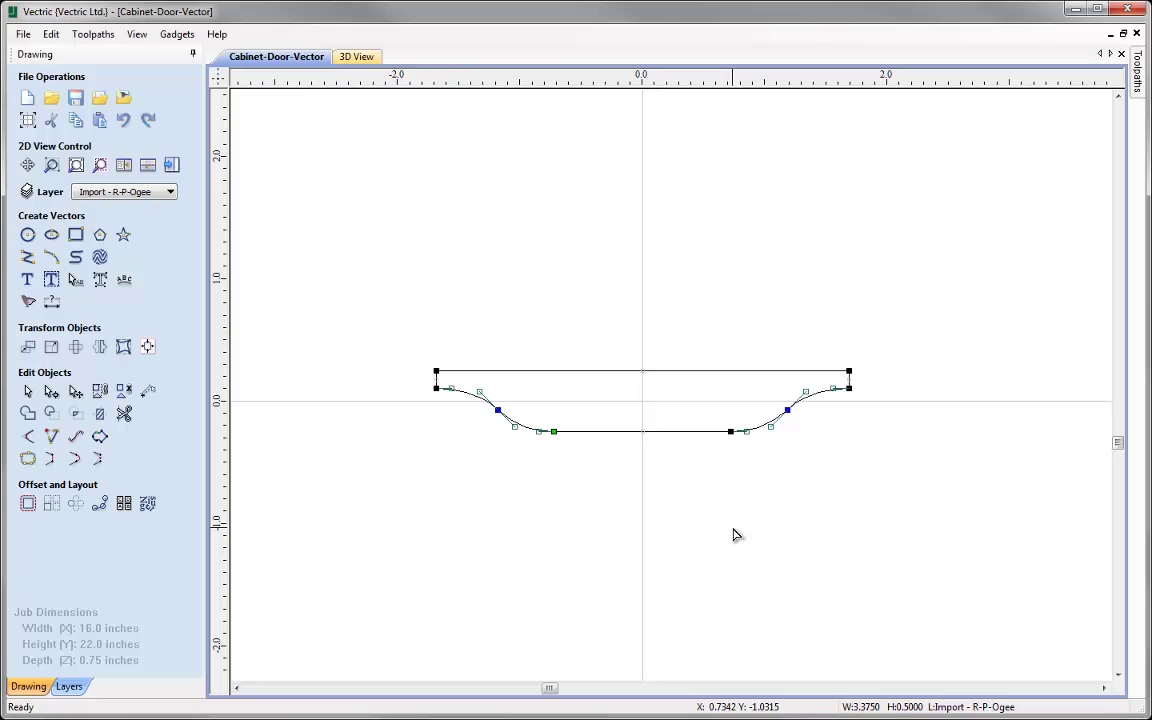
right_click(710, 373)
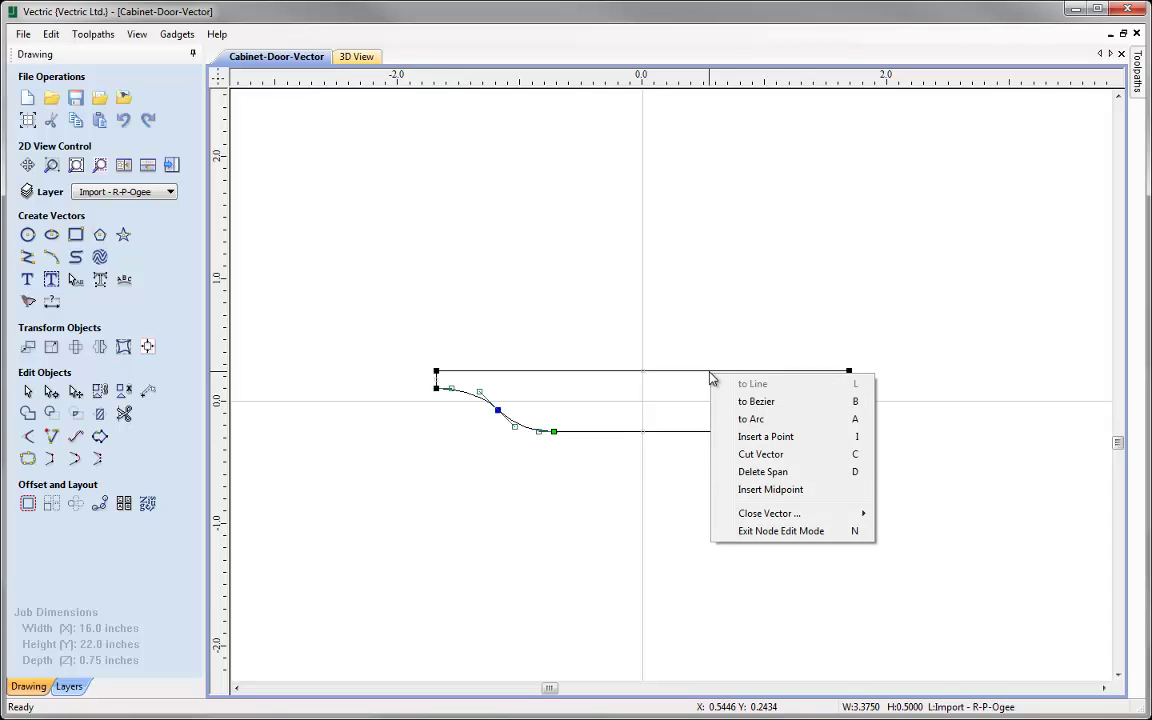
left_click(781, 473)
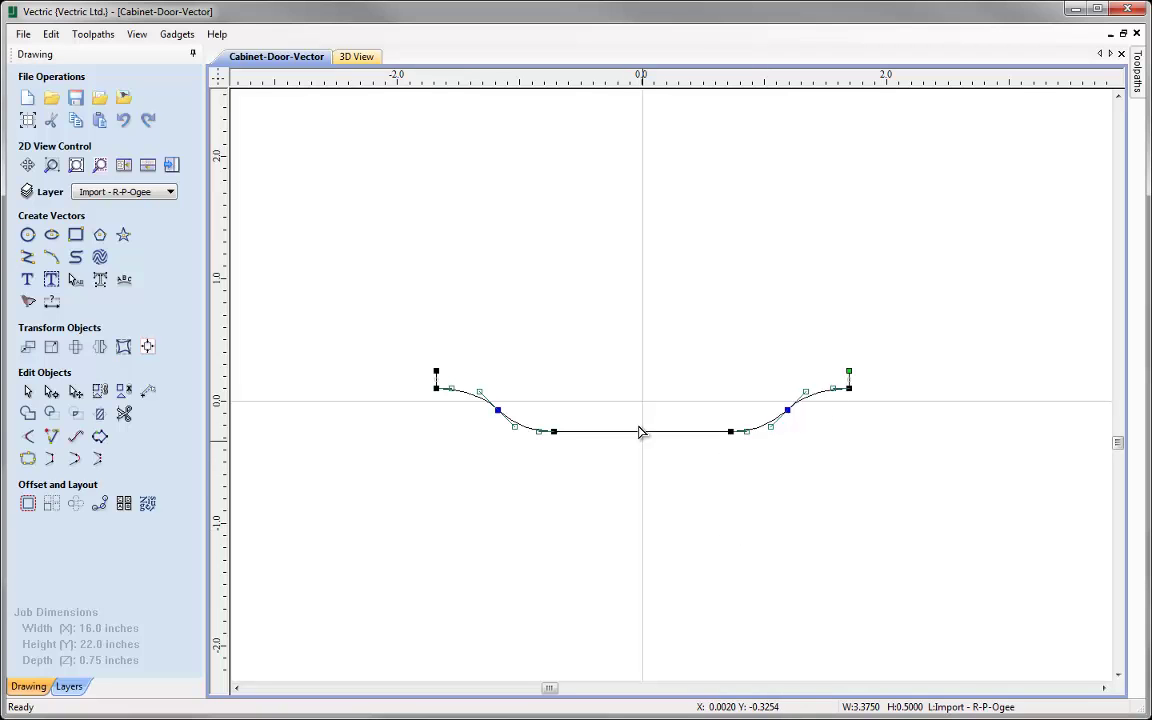
- Cut the open ogee profile at the midpoint of its bottom line and delete the left half
left_click_drag(637, 417, 672, 503)
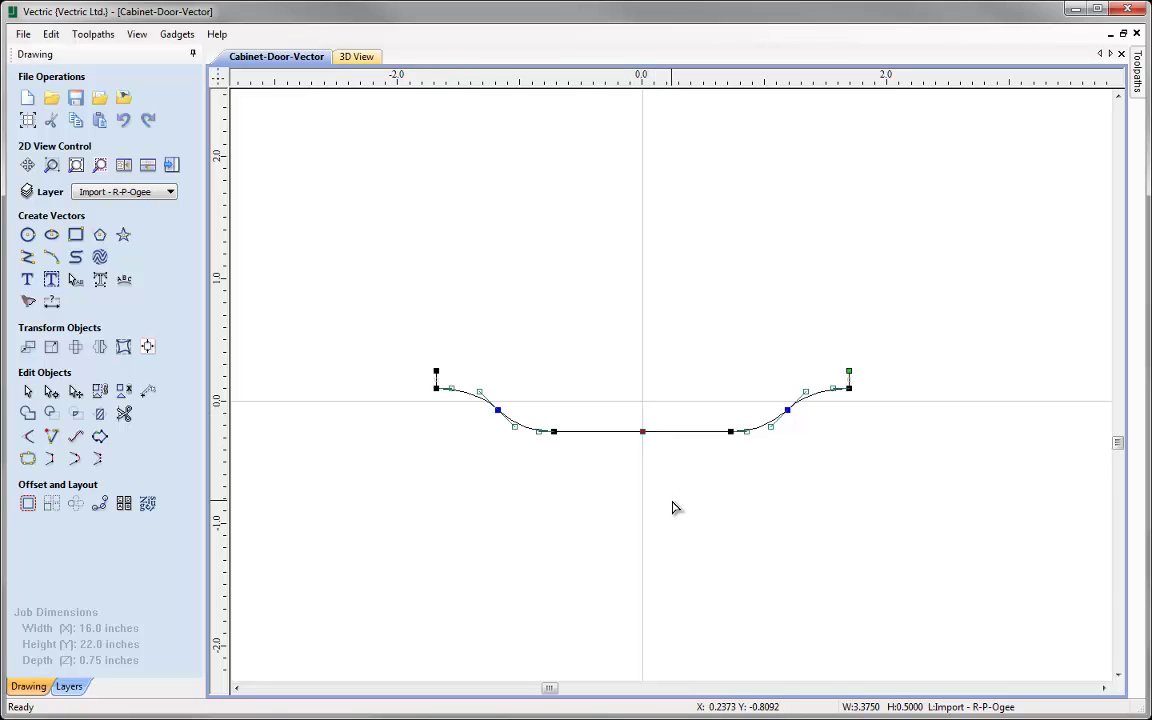
right_click(643, 432)
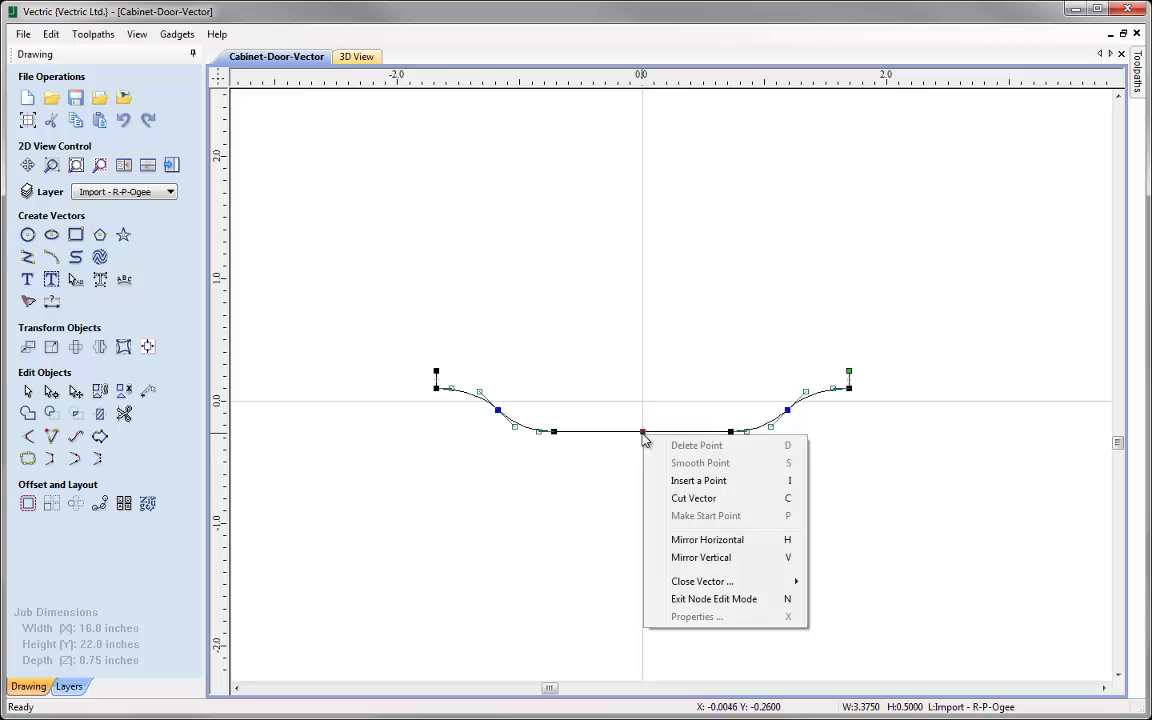
left_click(739, 503)
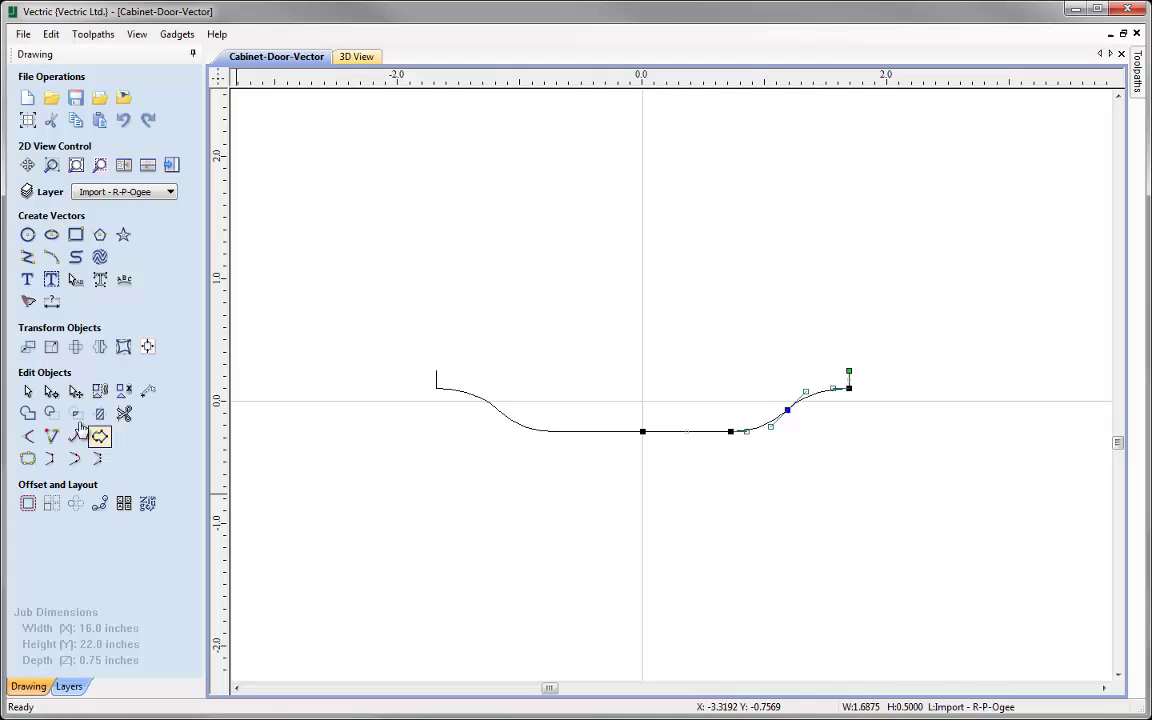
left_click(28, 392)
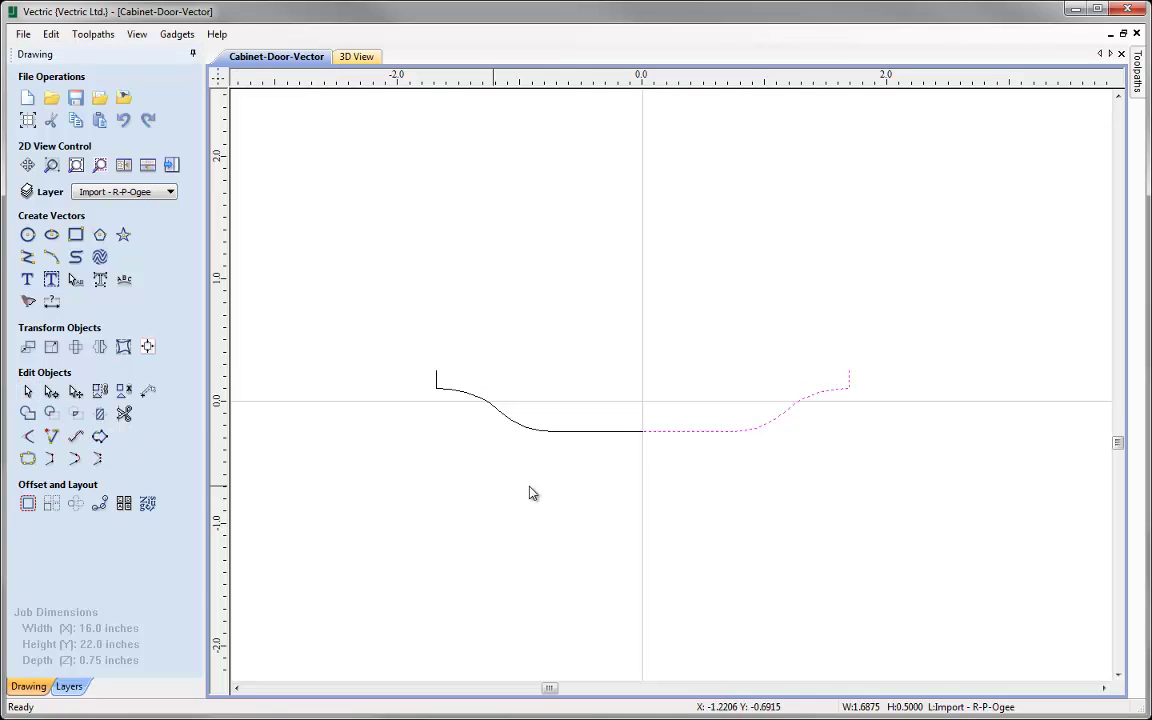
left_click(524, 425)
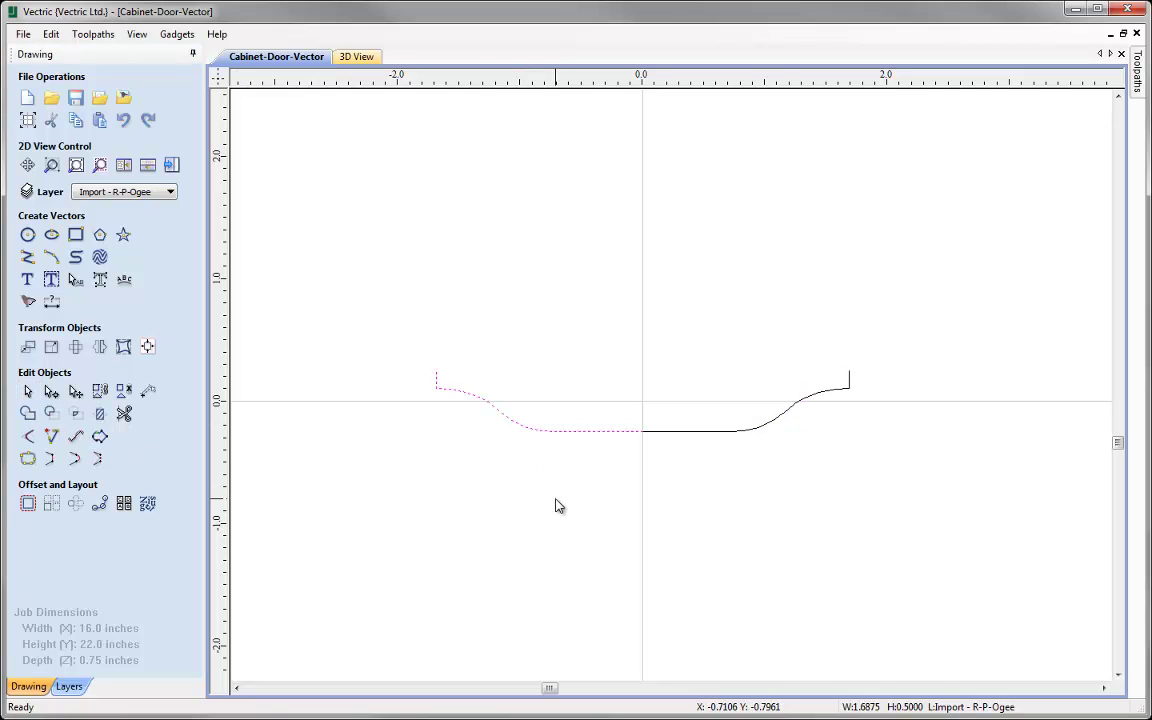
key("Delete")
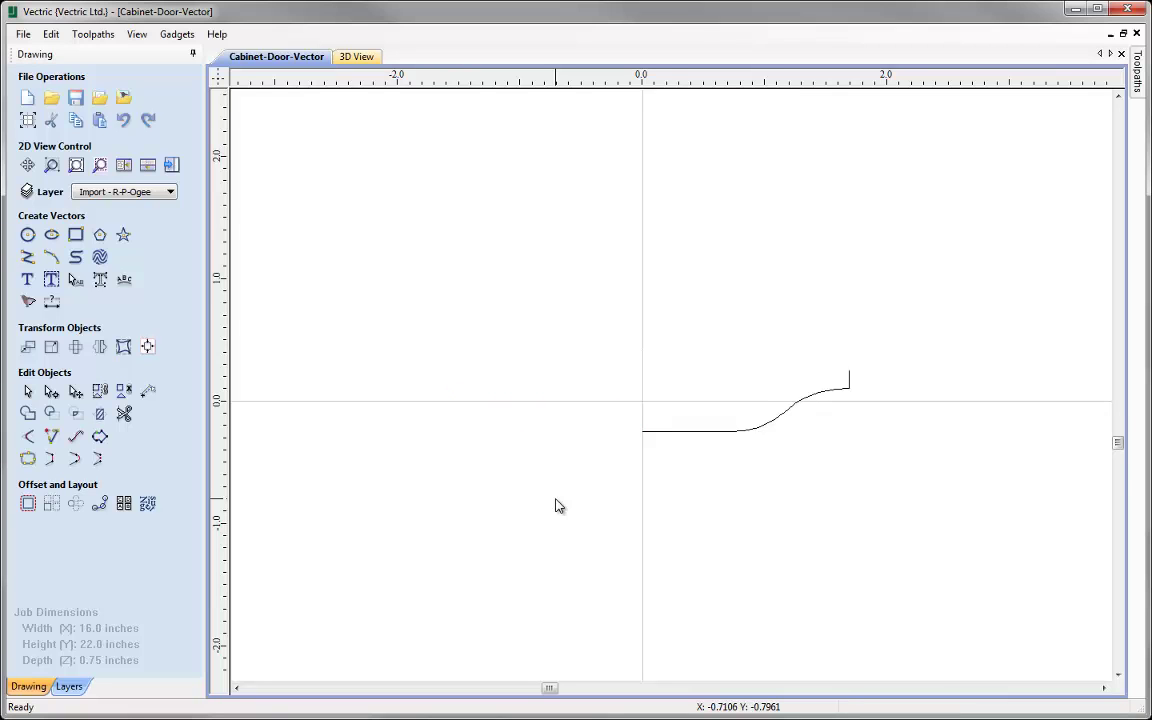
key("F3")
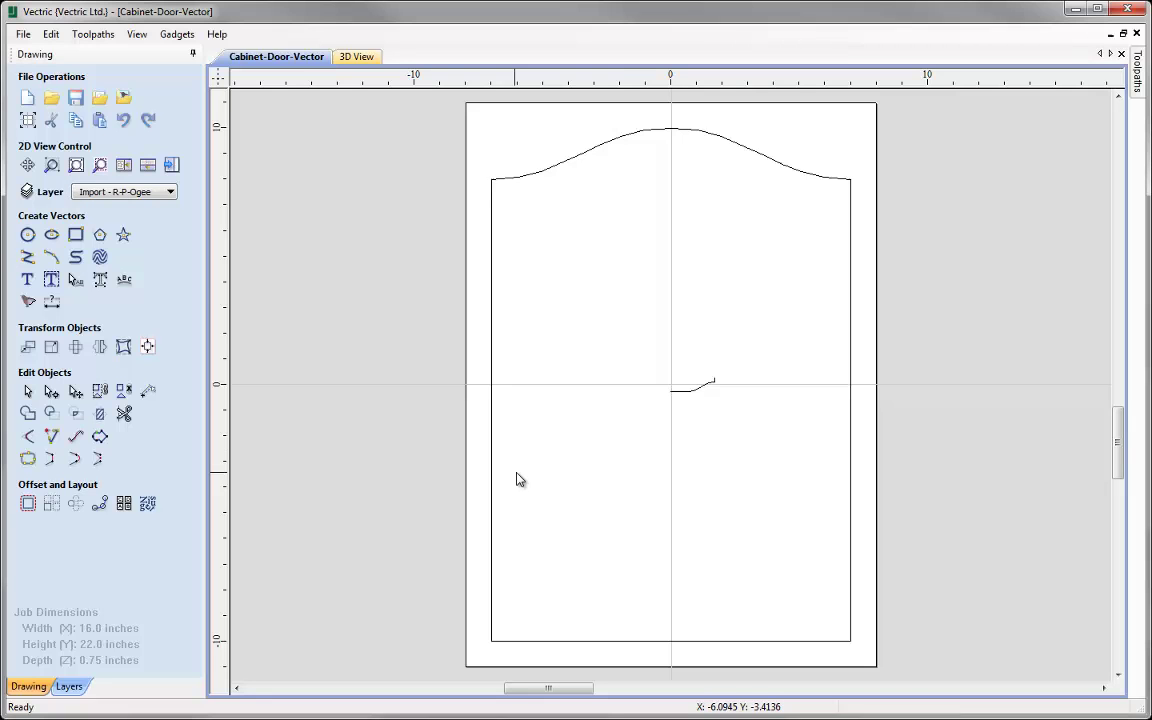
- Start a new tool of type Form Tool in the imperial Form Tools group, using the remaining right half-profile as its shape
left_click(694, 388)
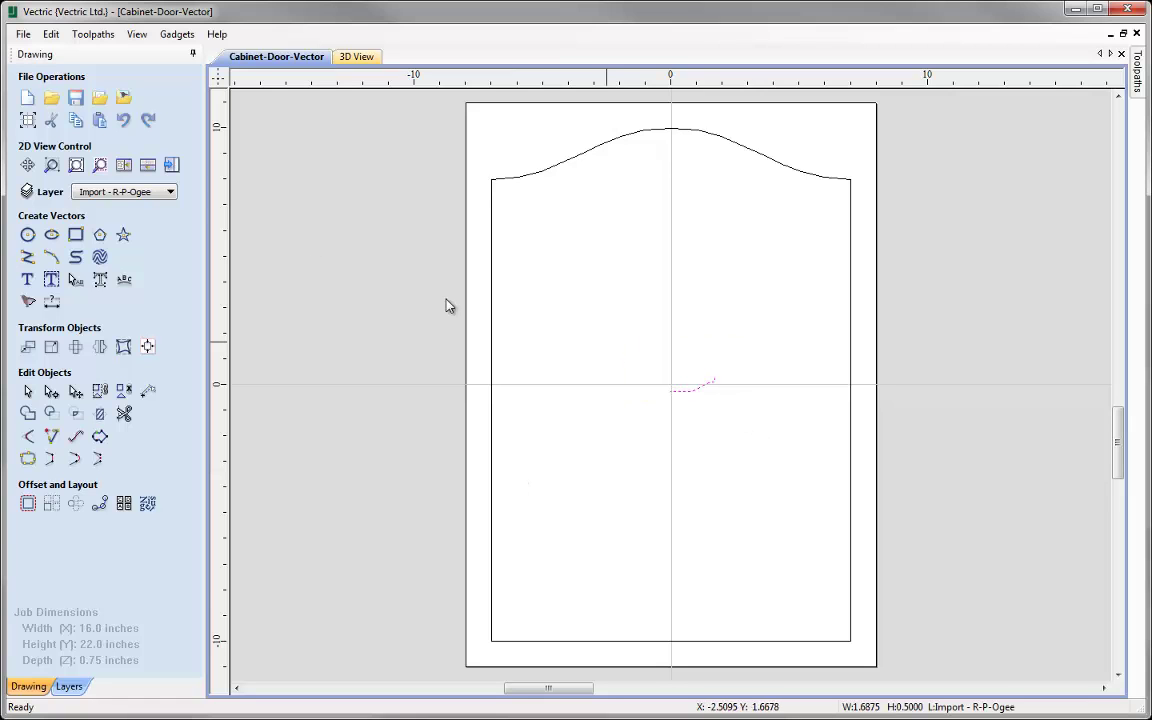
left_click(172, 167)
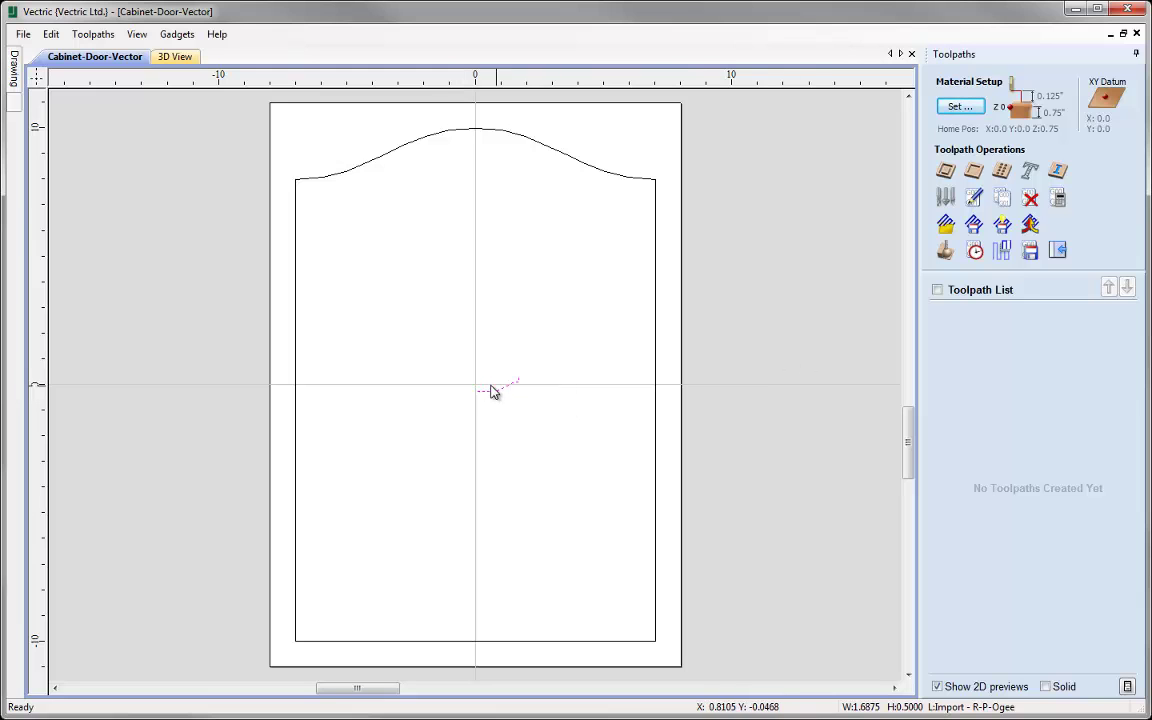
left_click(946, 200)
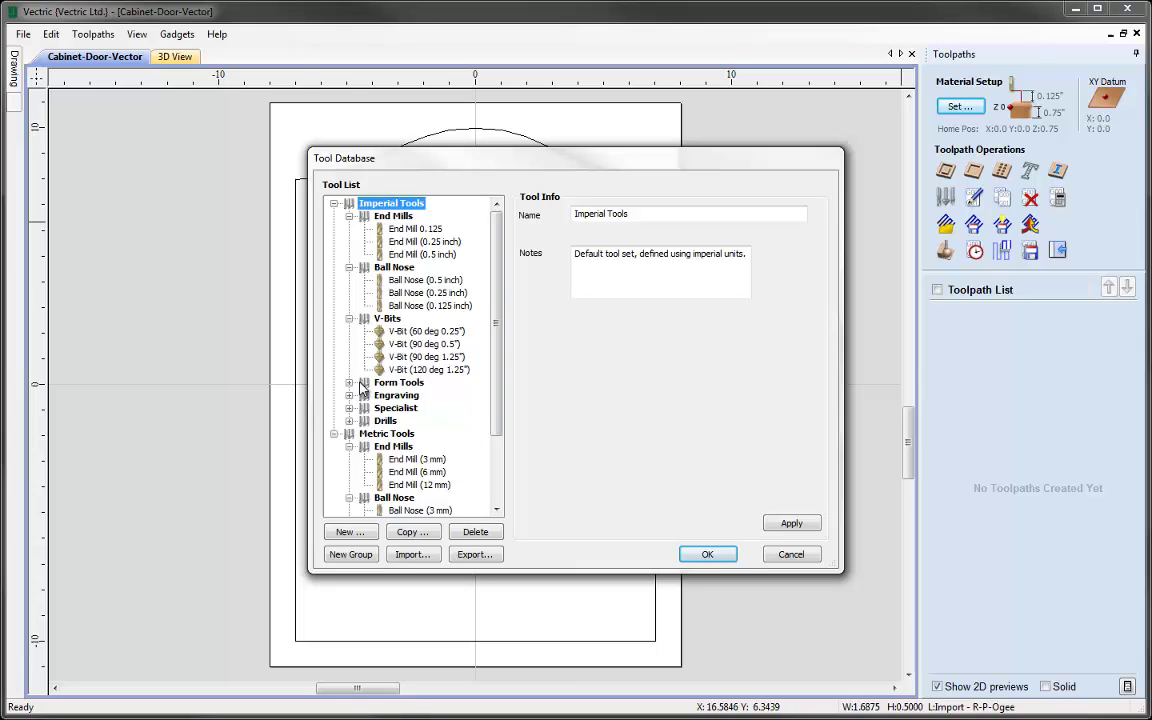
left_click(349, 383)
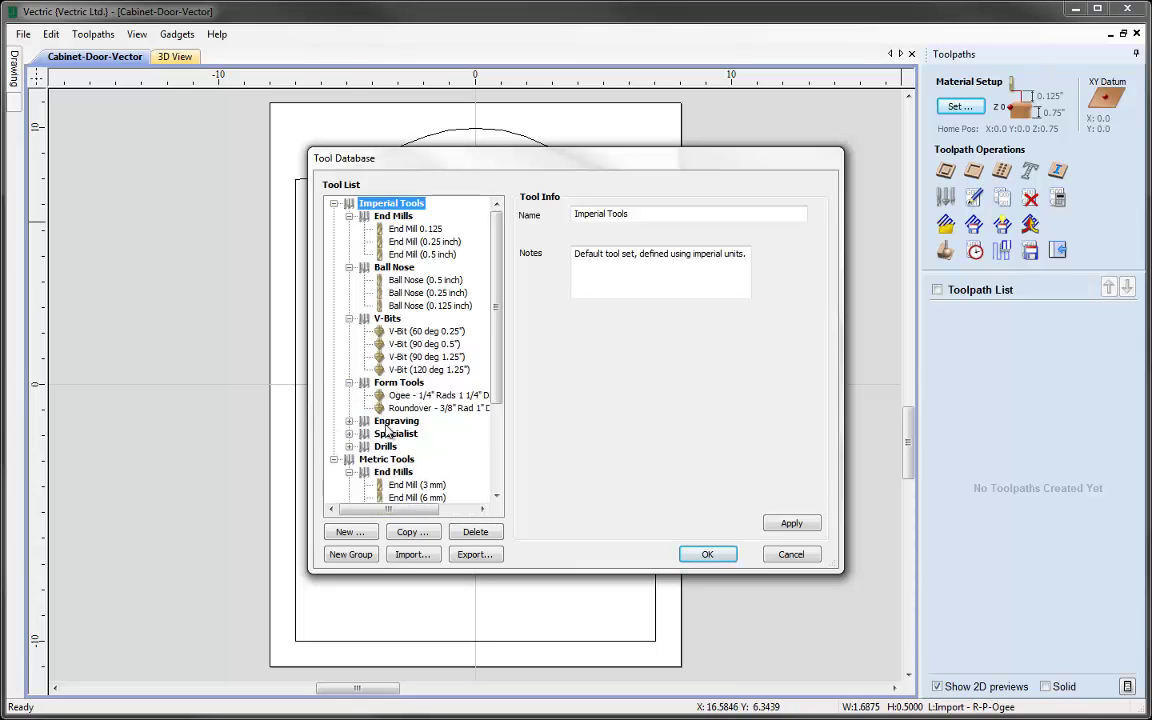
left_click(392, 383)
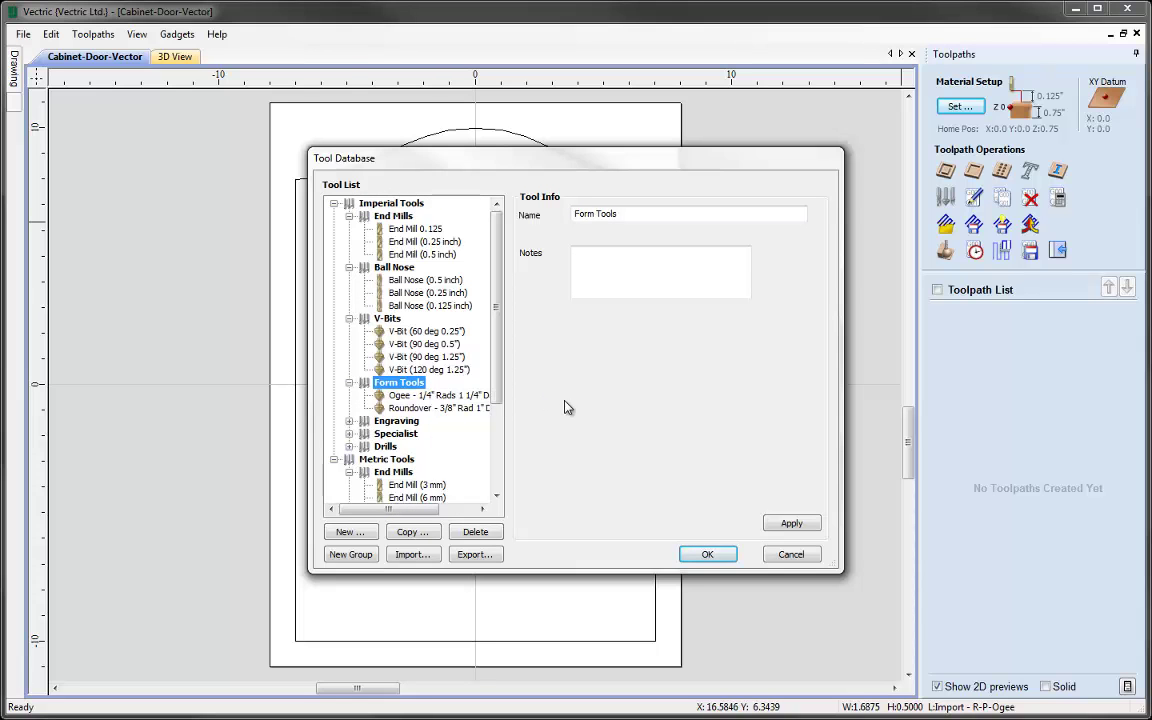
left_click(346, 534)
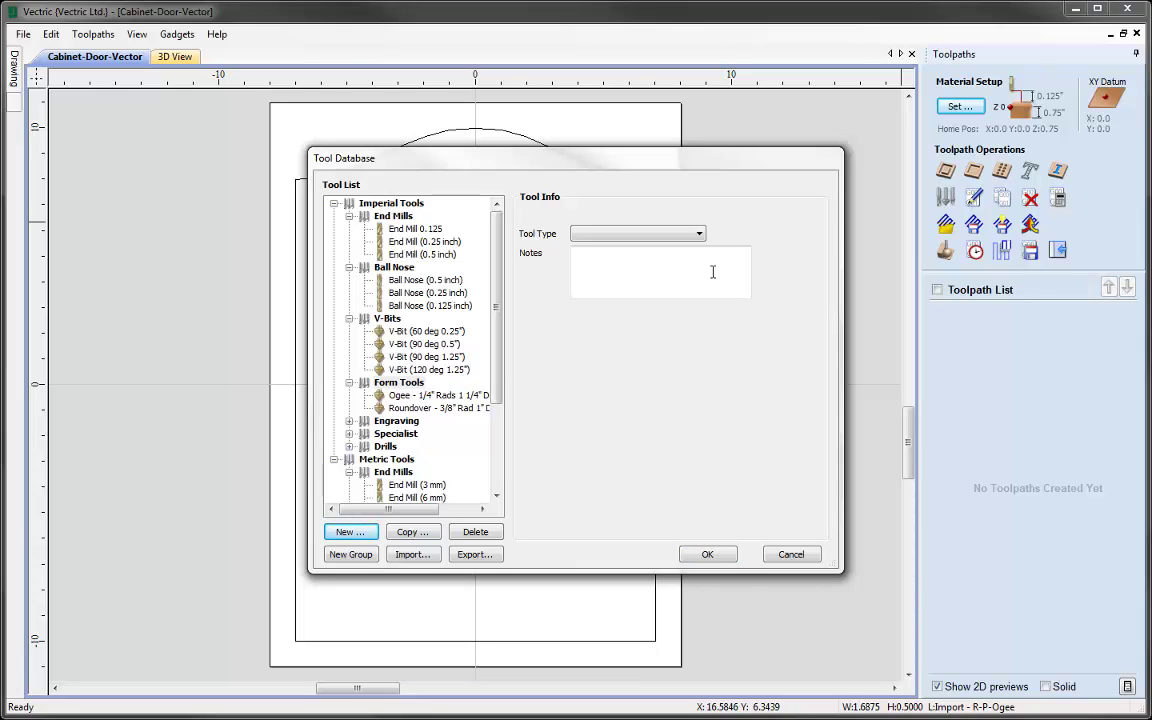
left_click(698, 236)
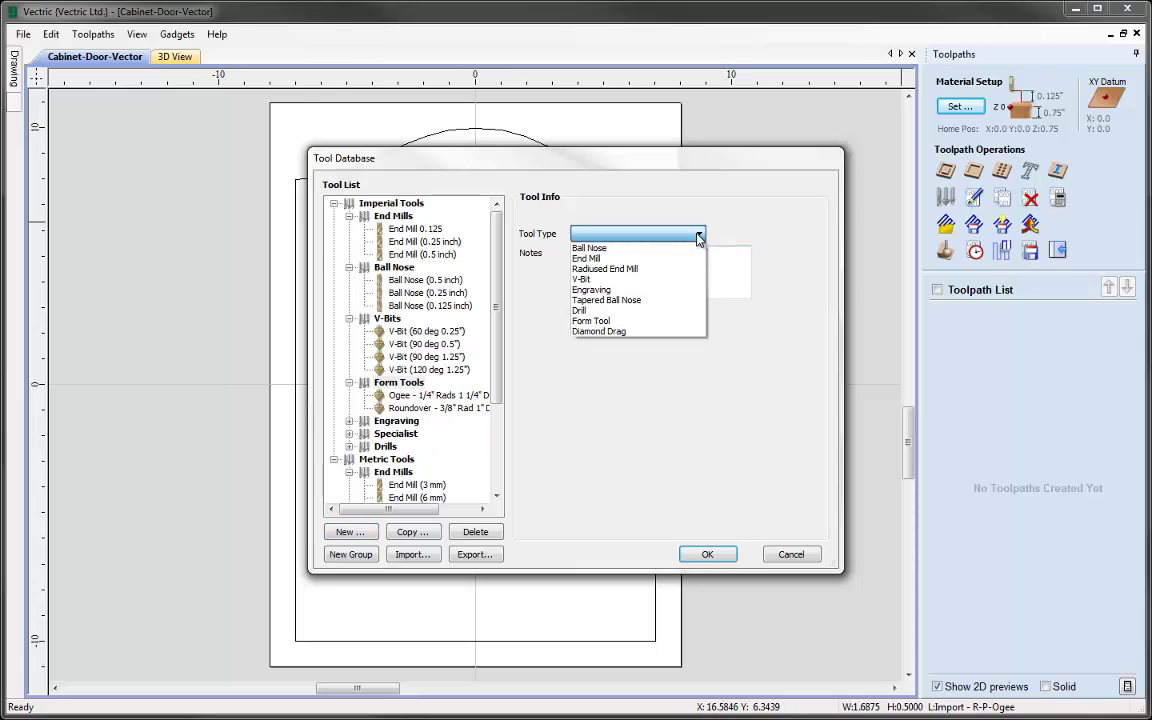
left_click(614, 322)
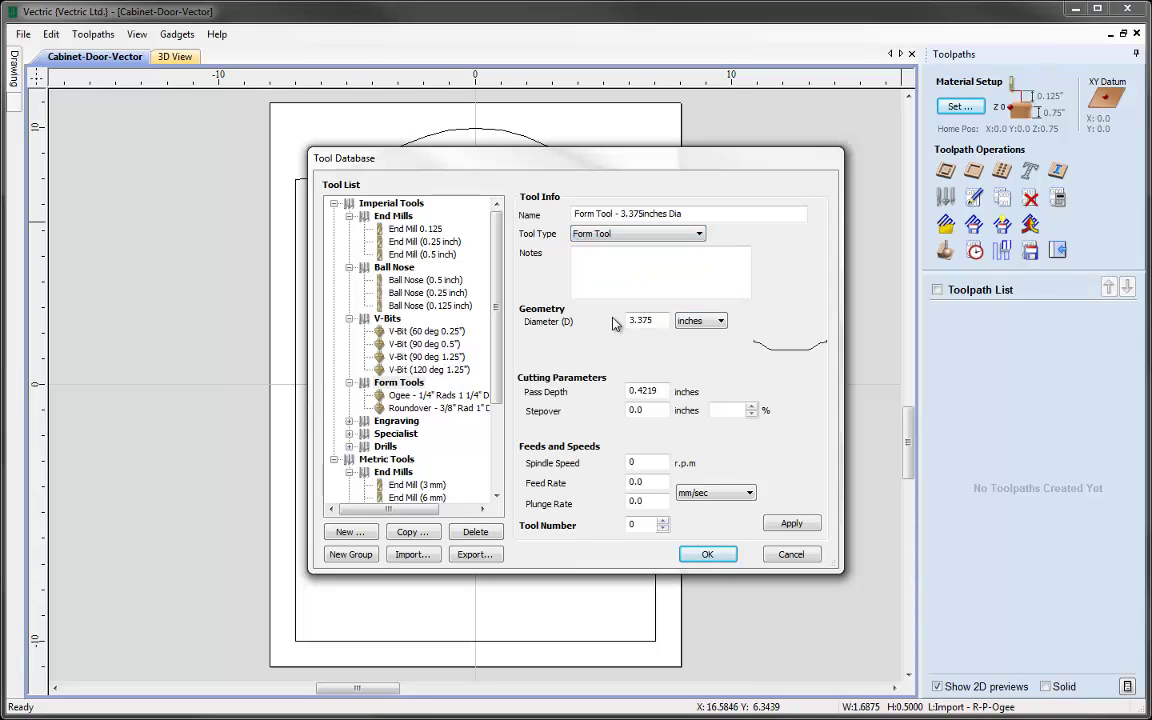
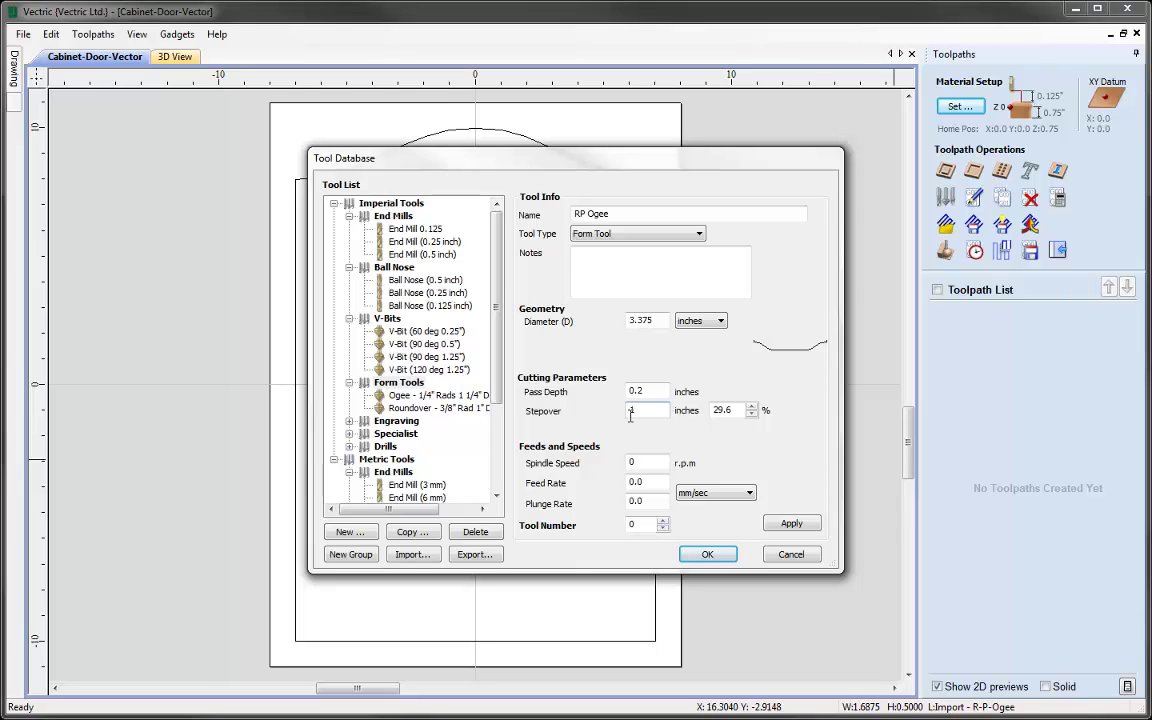
- Give the RP Ogee tool 12000 rpm spindle speed, 80 feed and 30 plunge rate in inches/min and tool number 1, and save it
key("Tab")
type("12000")
left_click(733, 493)
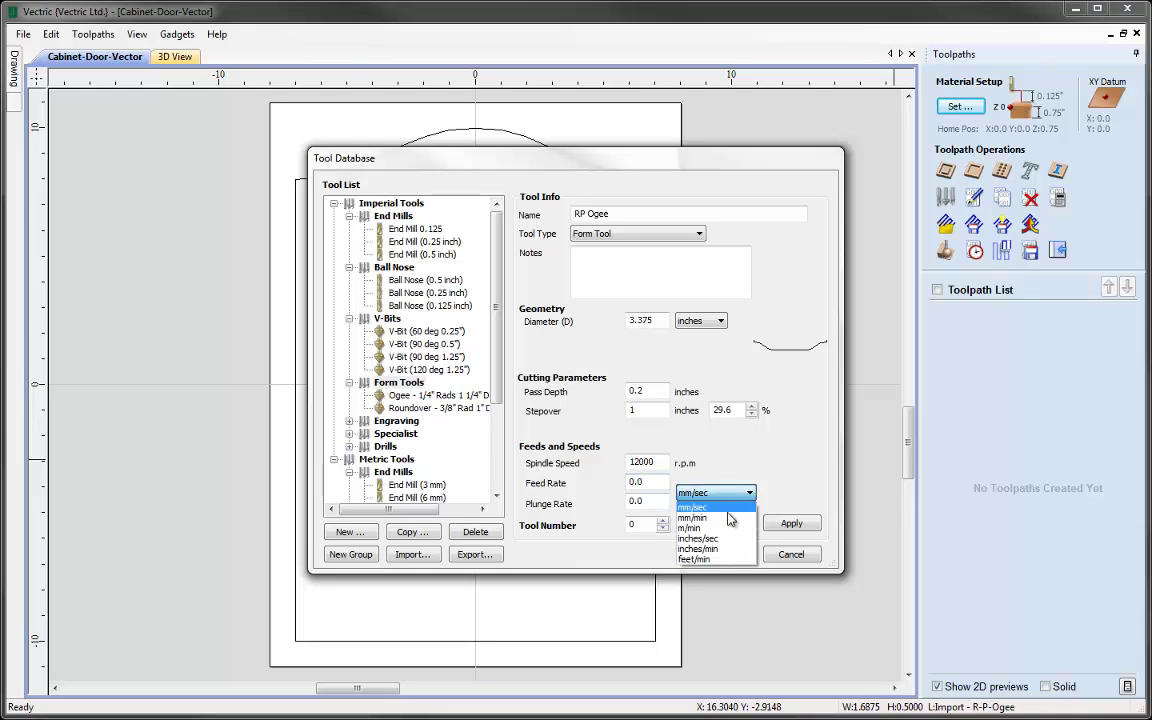
left_click(718, 549)
left_click(645, 484)
type("80")
key("Tab")
type("30")
key("Tab")
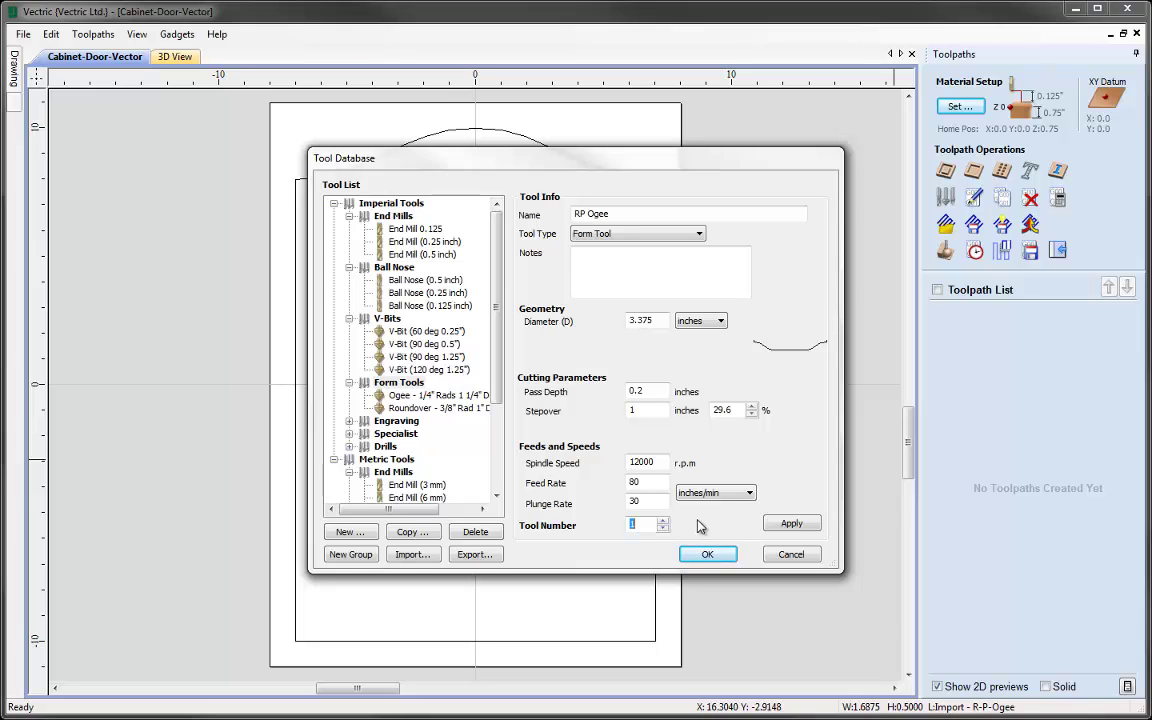
left_click(792, 524)
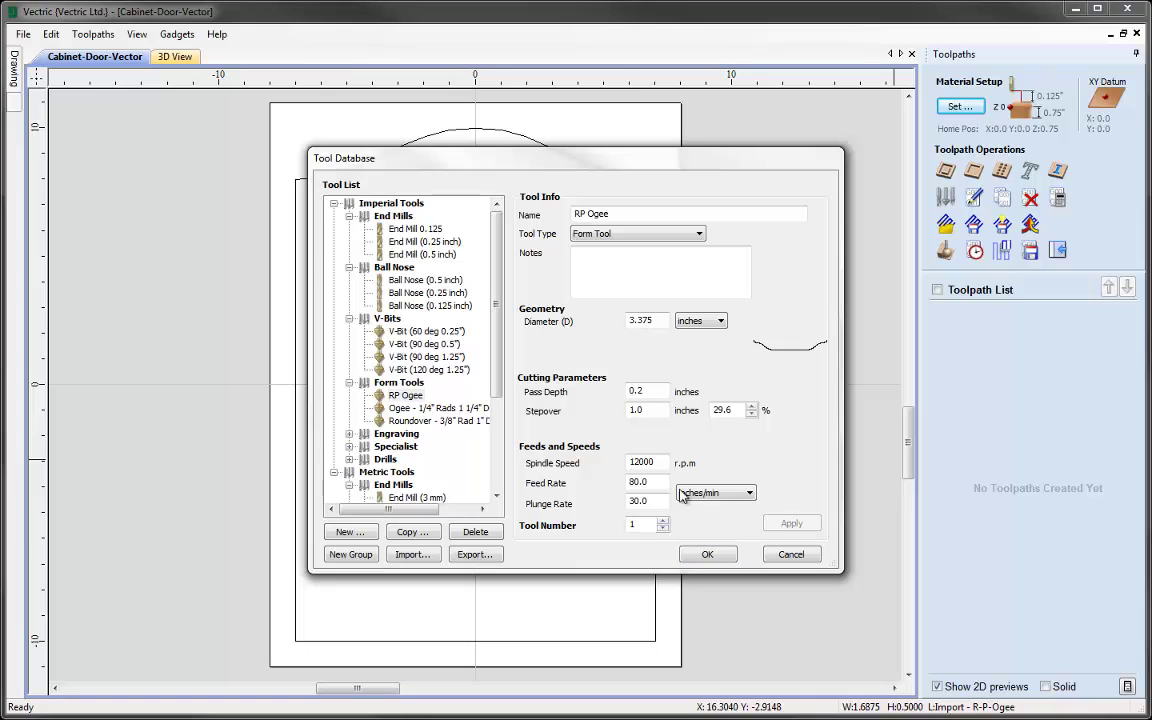
left_click(707, 556)
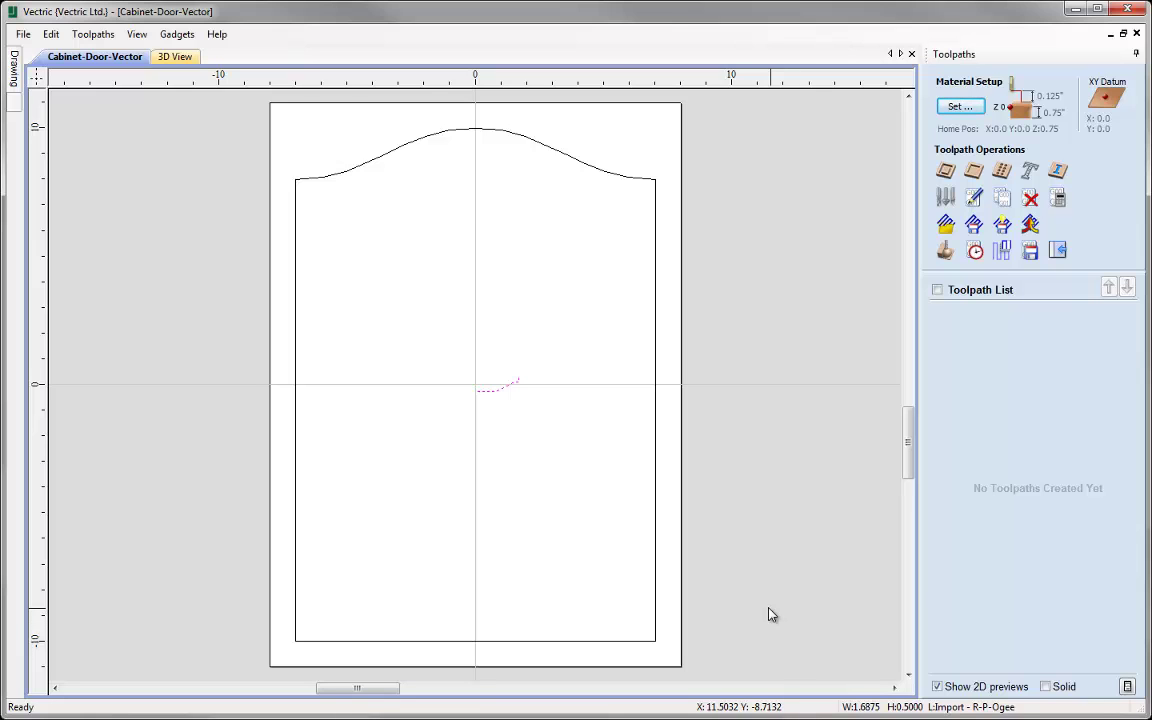
- Offset the cabinet door outline inwards by 1.375 inches, keeping the original
left_click(657, 572)
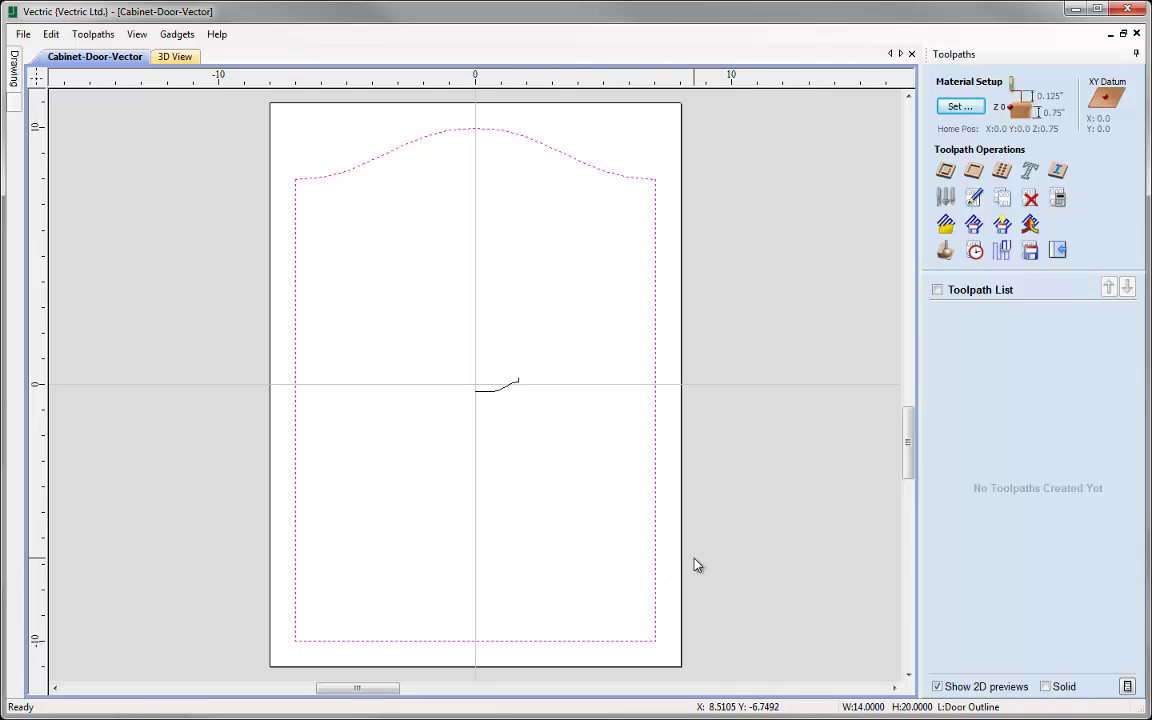
left_click(1059, 252)
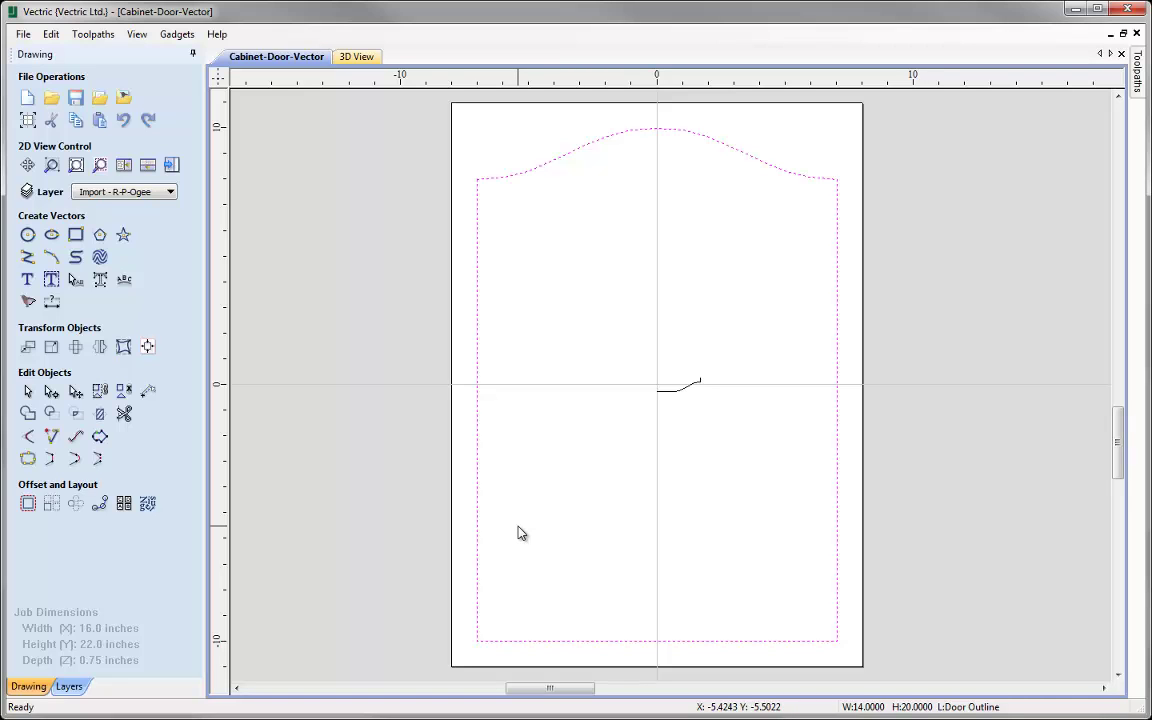
left_click(28, 505)
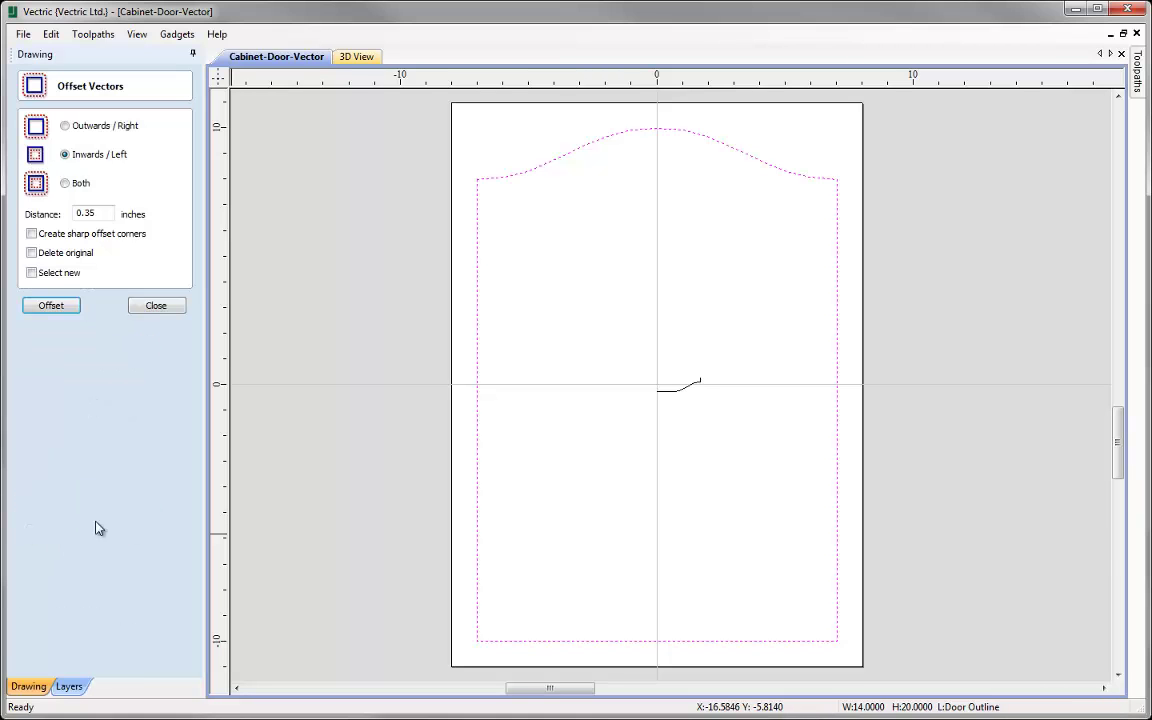
left_click_drag(102, 214, 55, 220)
type("1.375")
left_click(40, 310)
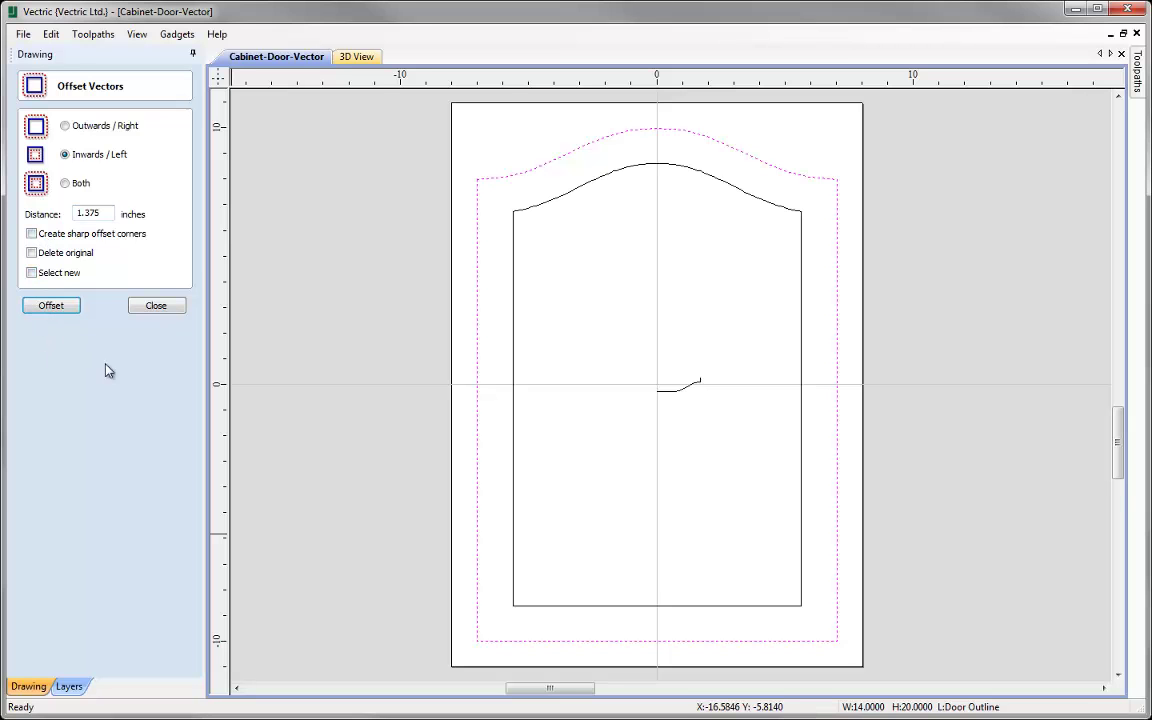
left_click(156, 306)
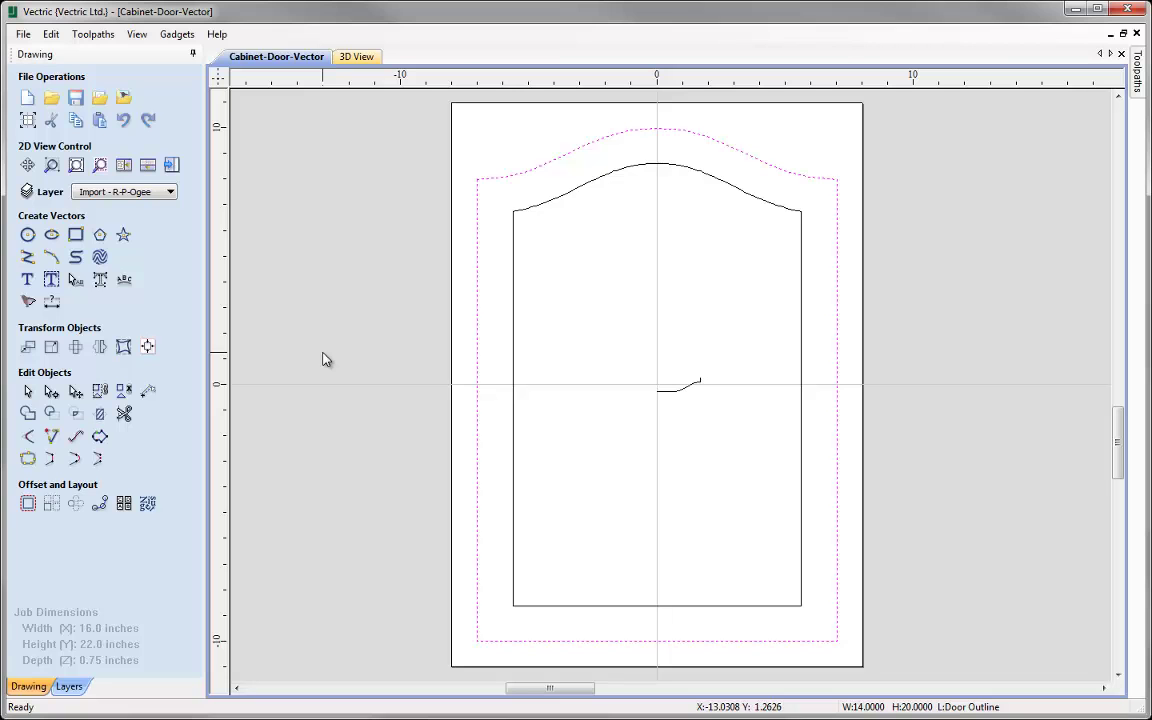
- Select the inner offset outline and move the material's XY datum to the lower-left corner
left_click(514, 356)
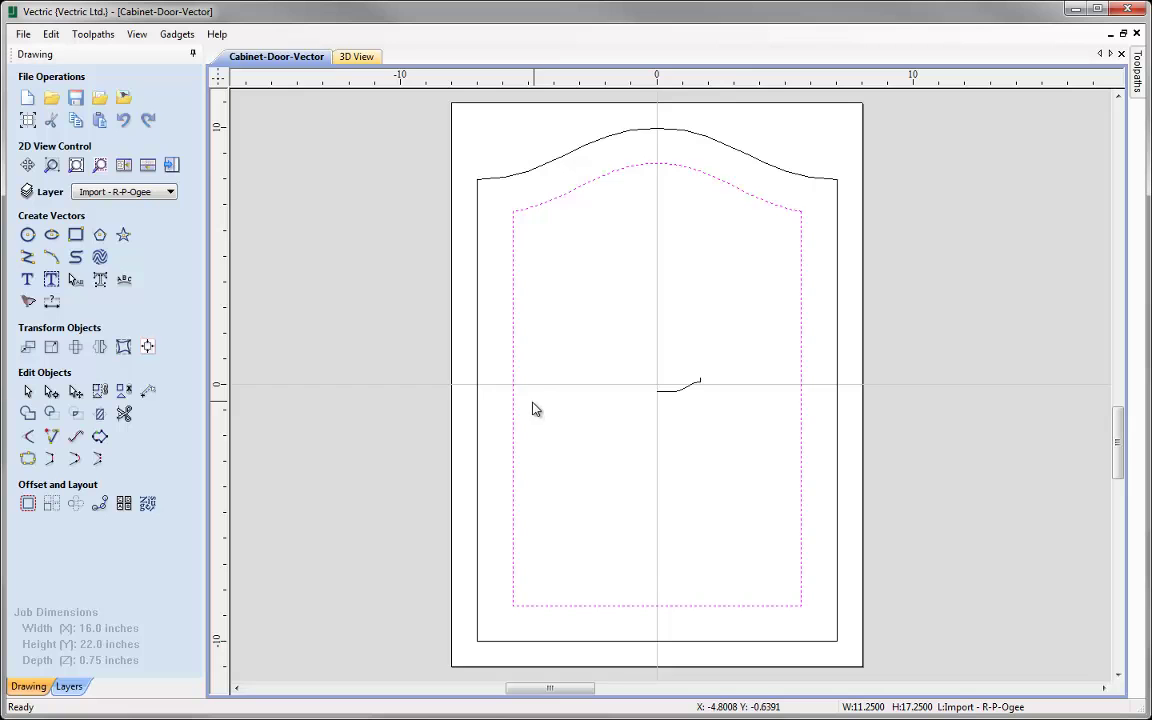
left_click(172, 166)
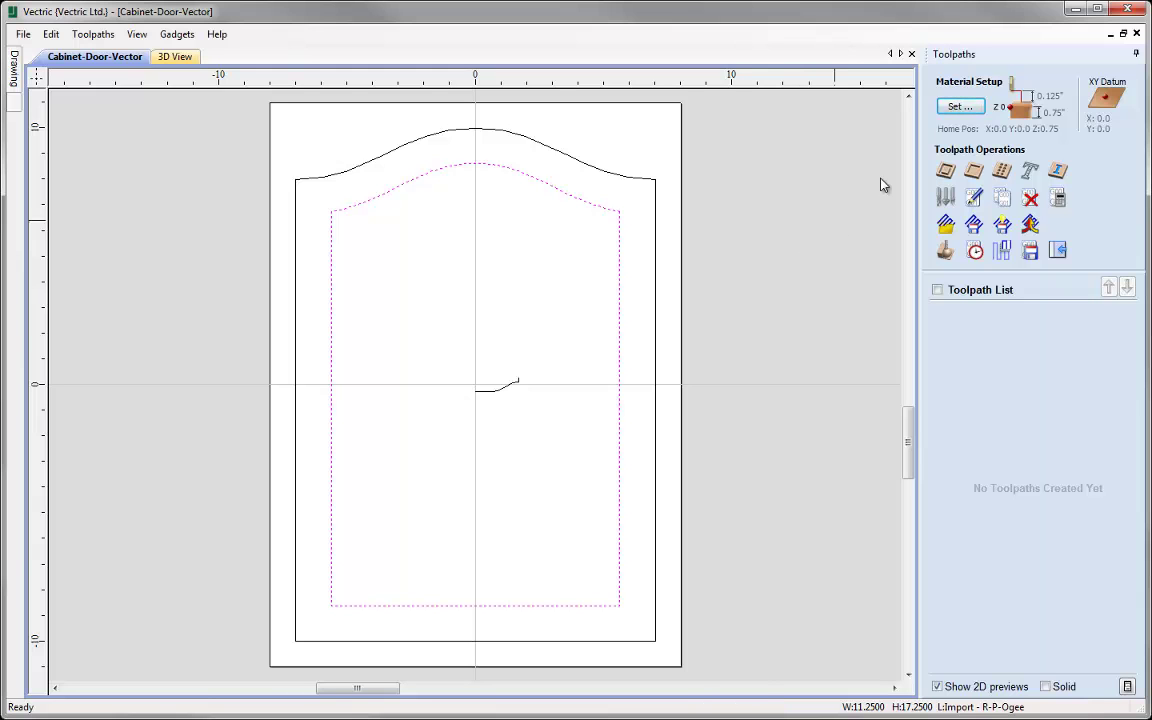
left_click(956, 107)
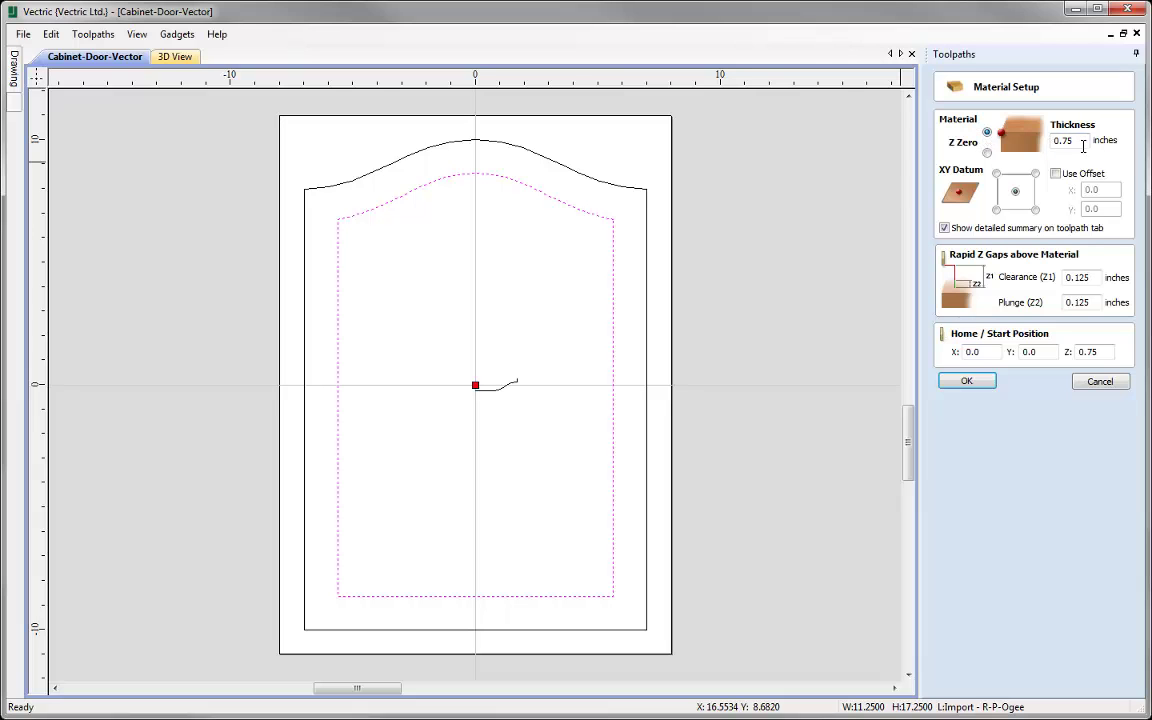
left_click(996, 209)
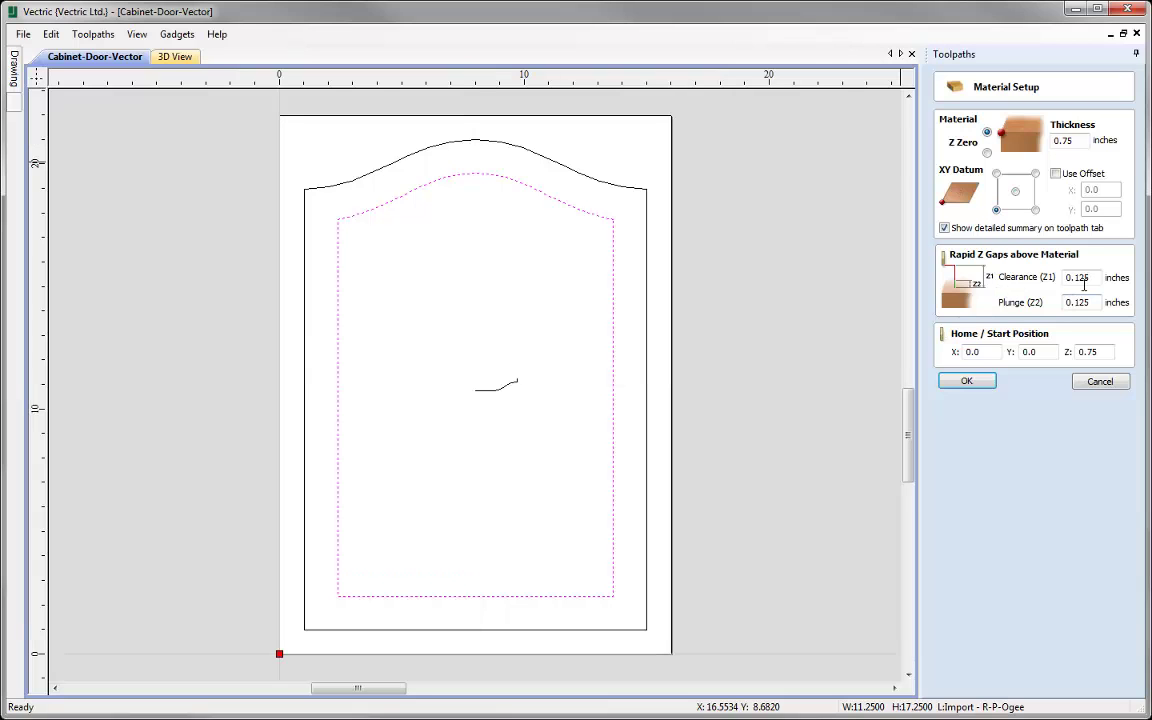
- Set the rapid Z clearance and plunge gaps to 0.25 inches and the home position Z to 0.5, and apply the material setup
left_click_drag(1092, 278, 1066, 280)
type("0.25")
key("Tab")
type("0.25")
left_click_drag(1100, 352, 1062, 355)
type("0.5")
left_click(966, 384)
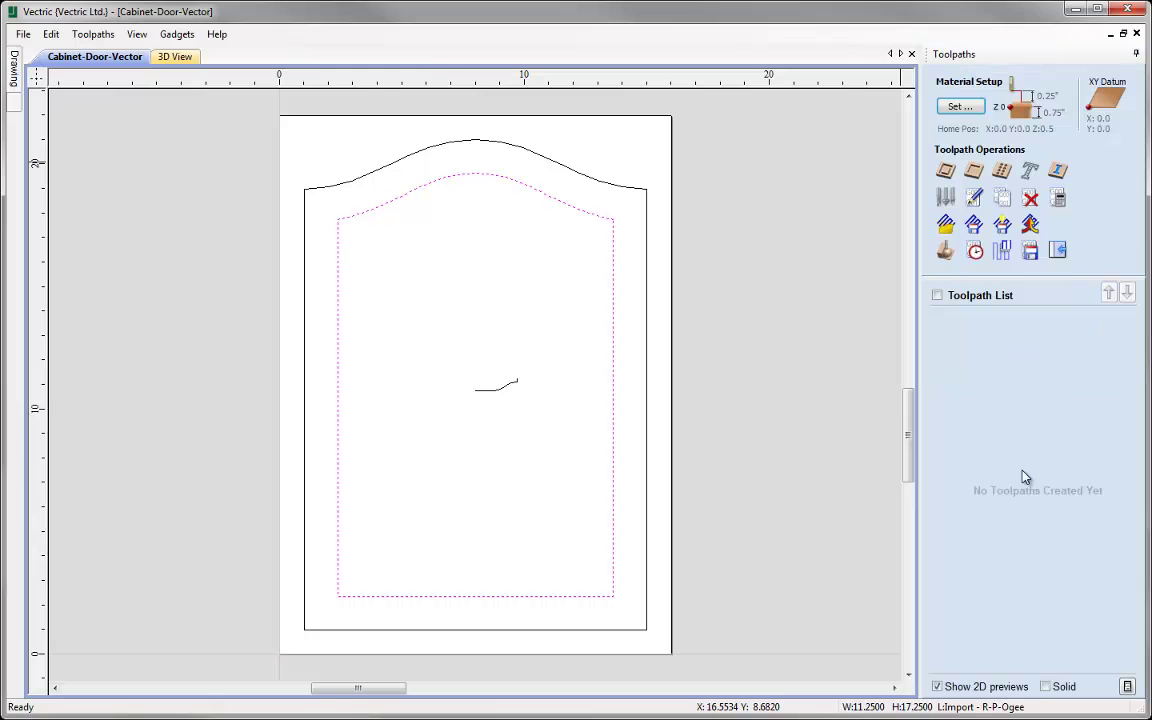
- Start a 2D profile toolpath on the inner outline with a 0.5-inch cut depth and the RP Ogee form tool
left_click(946, 172)
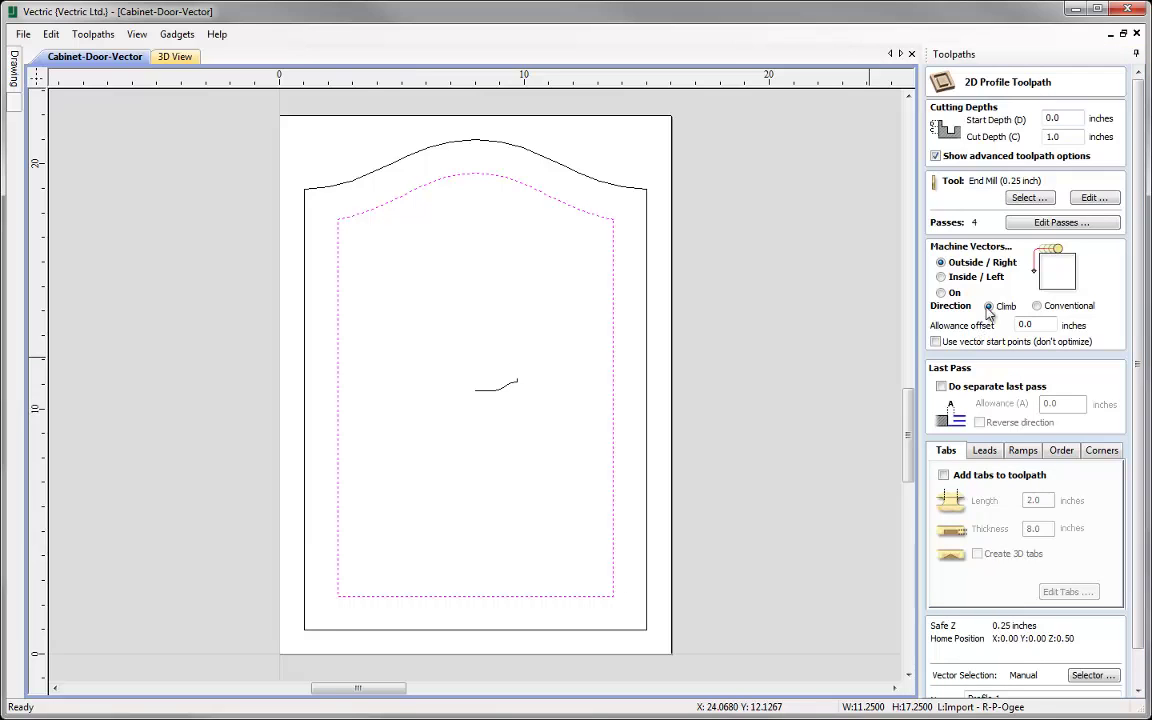
key("Tab")
type("0.5")
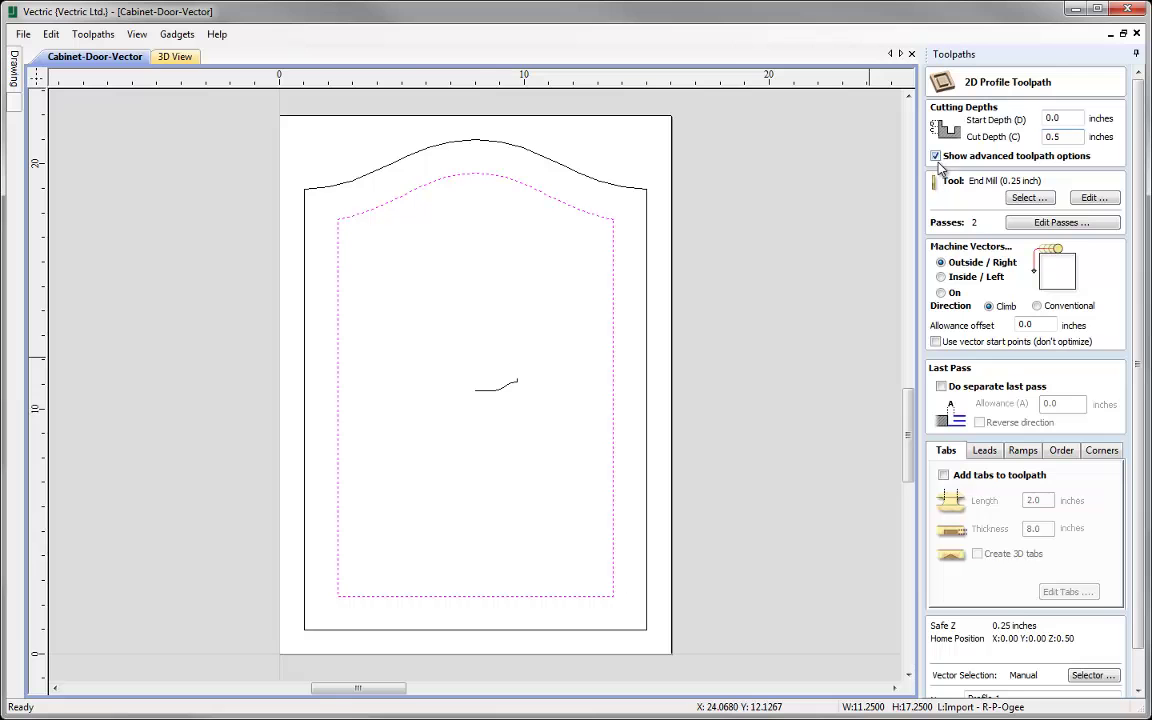
left_click(1029, 198)
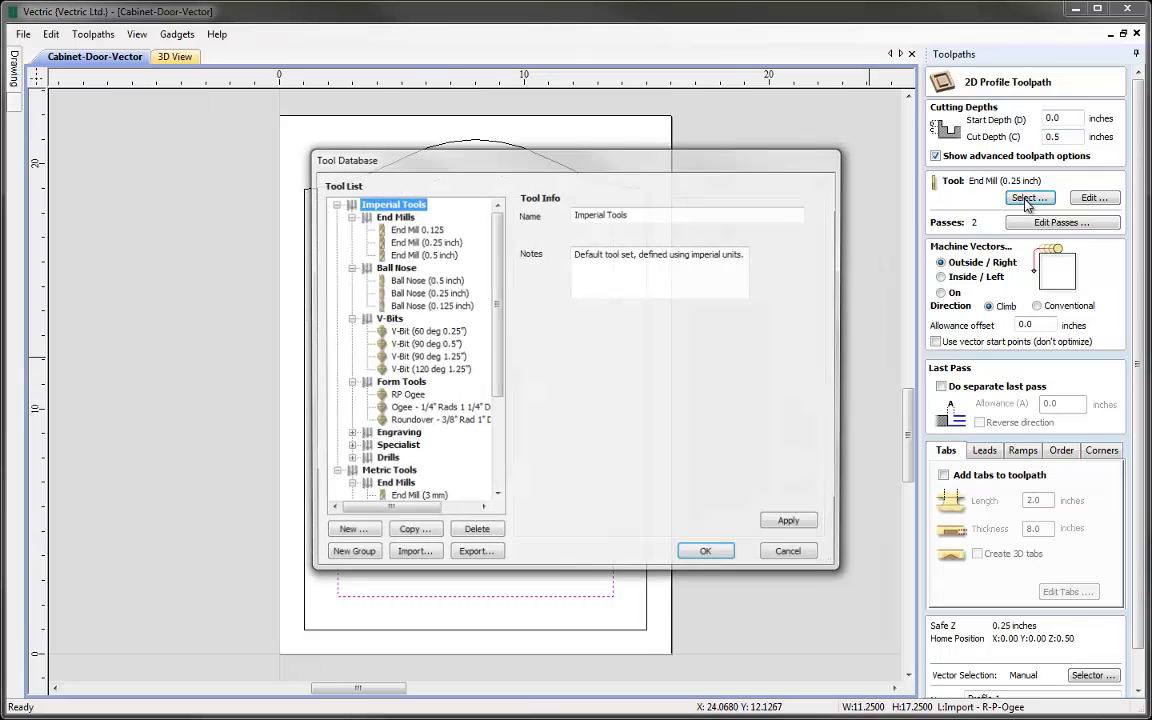
left_click(400, 395)
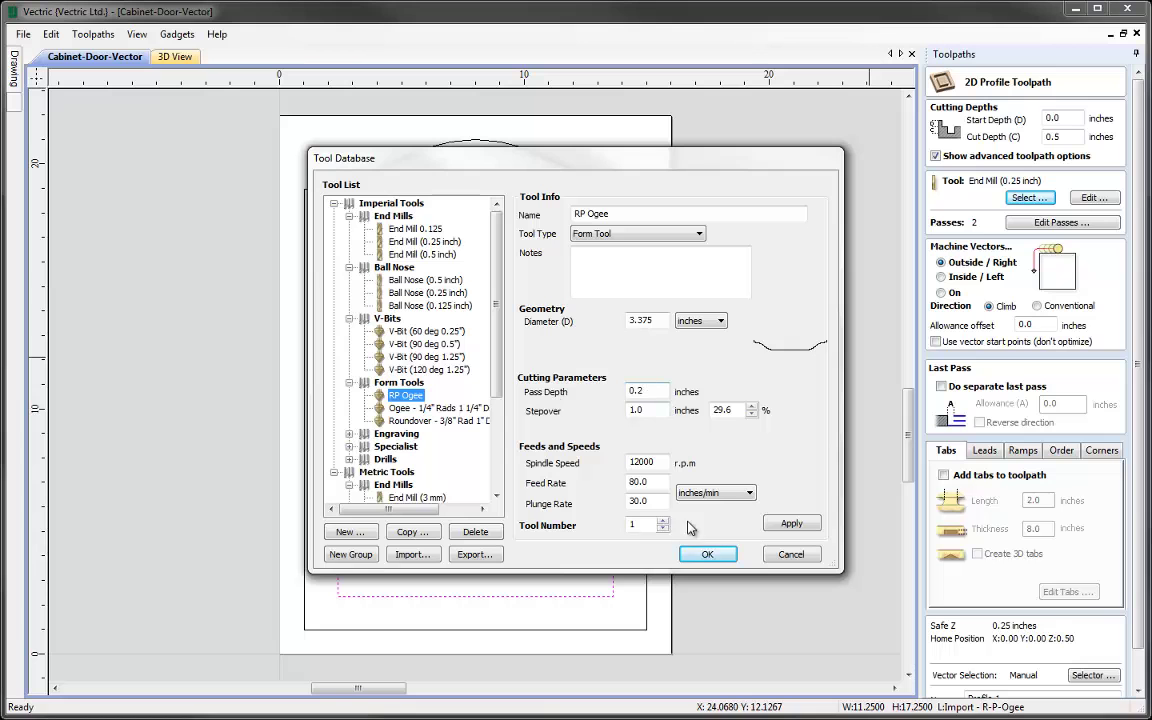
left_click(707, 555)
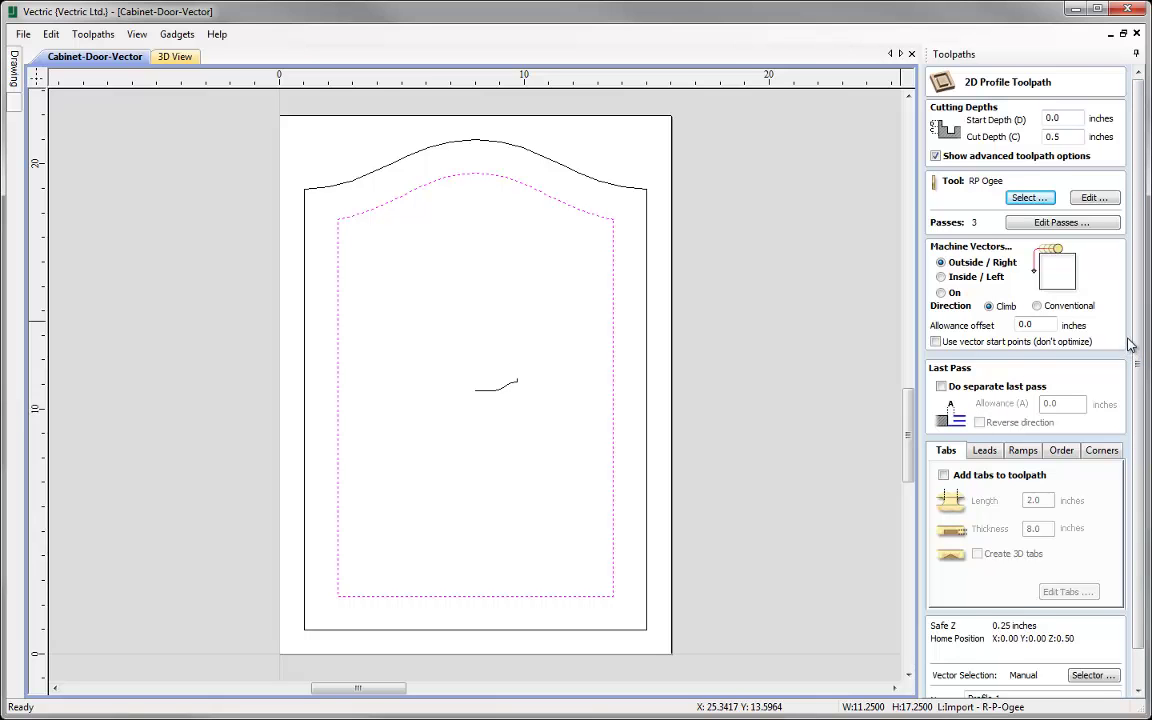
- Name the toolpath Profile Ogee and calculate it
scroll(1137, 358, "down", 2)
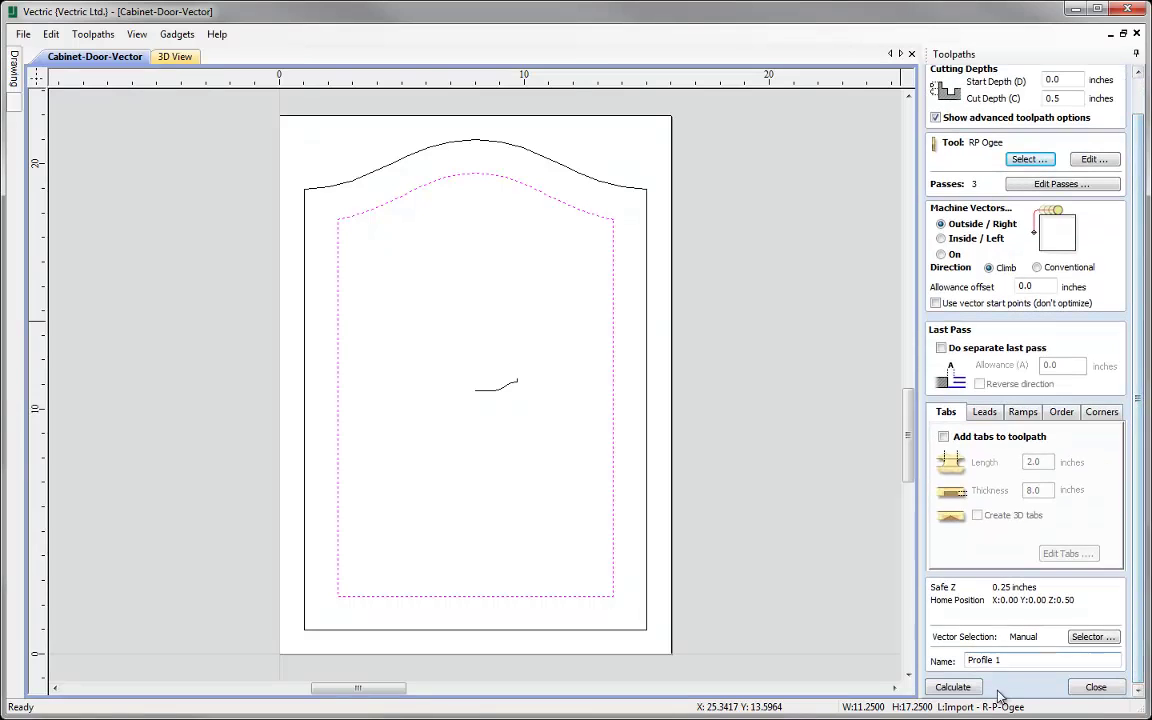
type("IOgee")
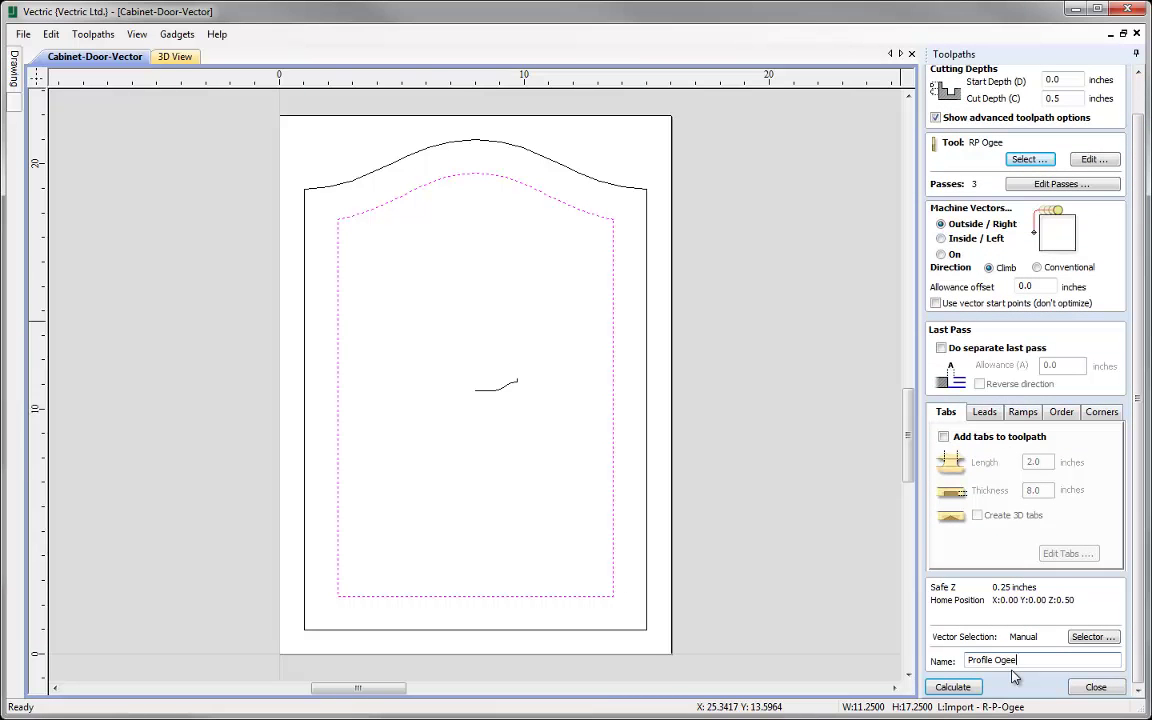
left_click(958, 687)
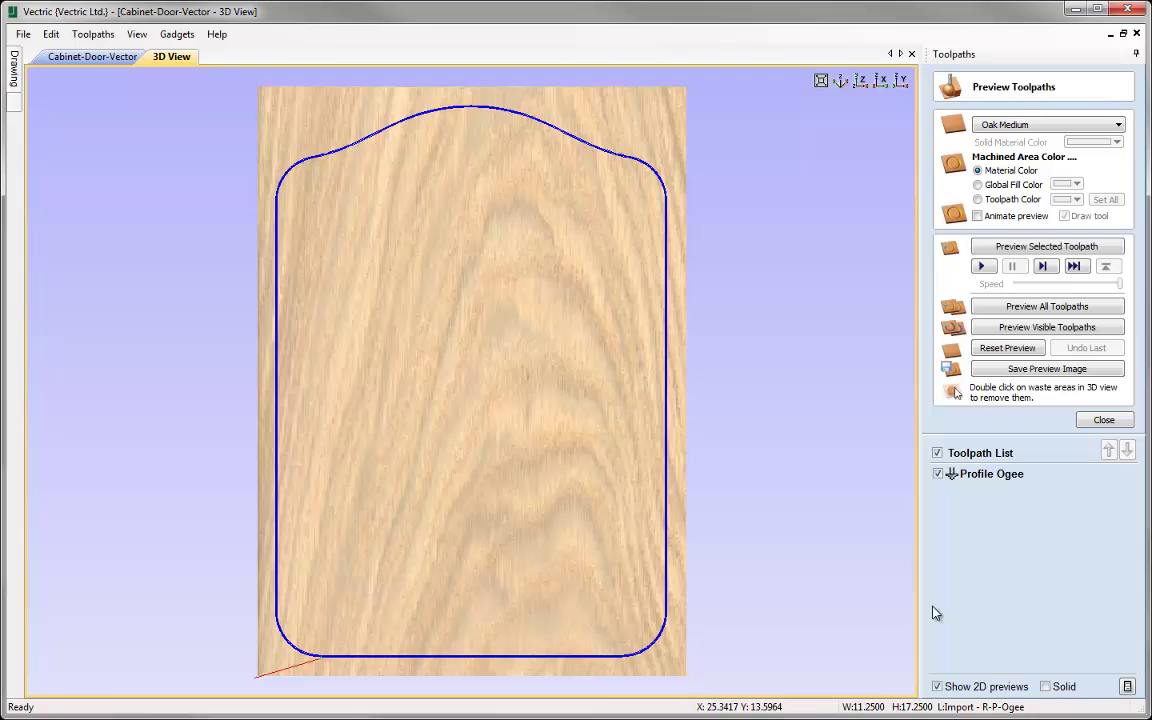
- Preview the Profile Ogee toolpath on the oak block and examine the raised panel's edges and corners up close
left_click_drag(535, 609, 532, 417)
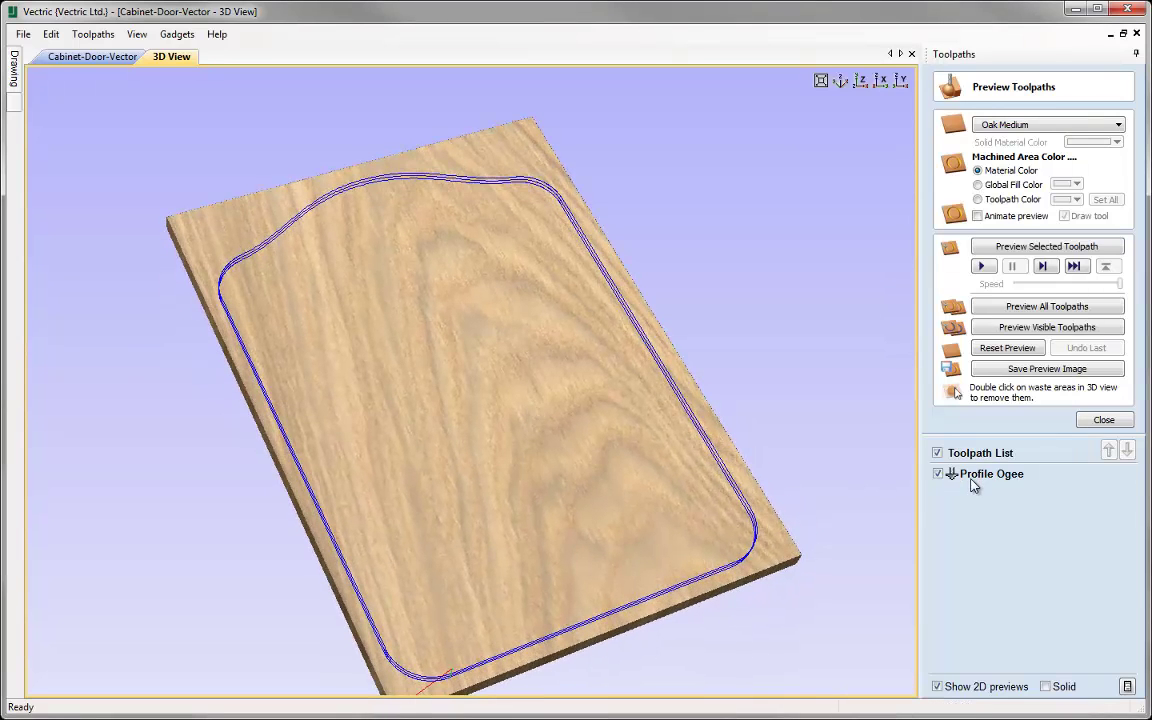
mouse_move(975, 485)
left_click(1009, 244)
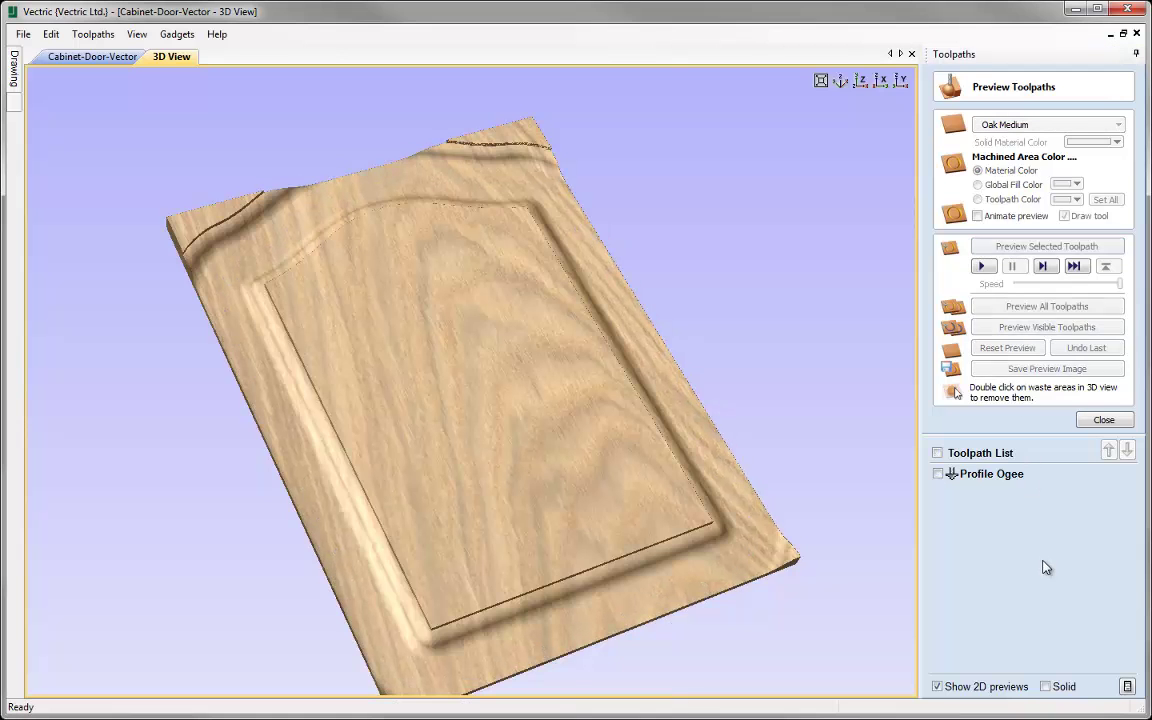
left_click_drag(505, 495, 838, 378)
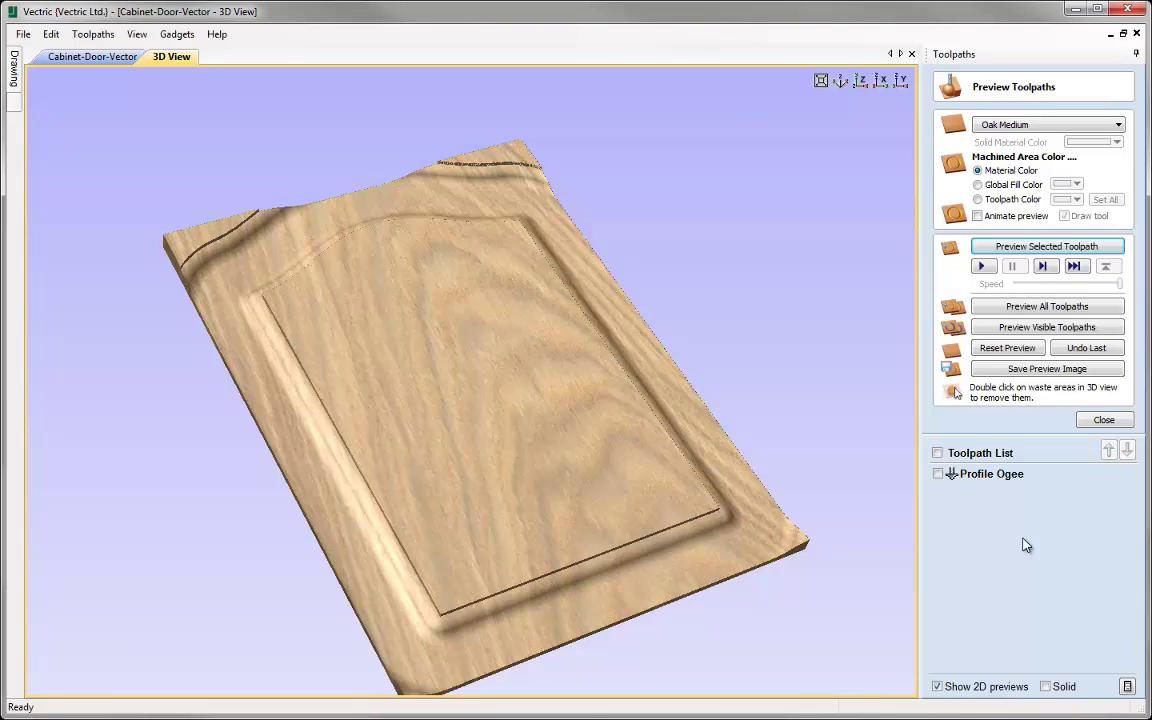
left_click_drag(362, 470, 507, 464)
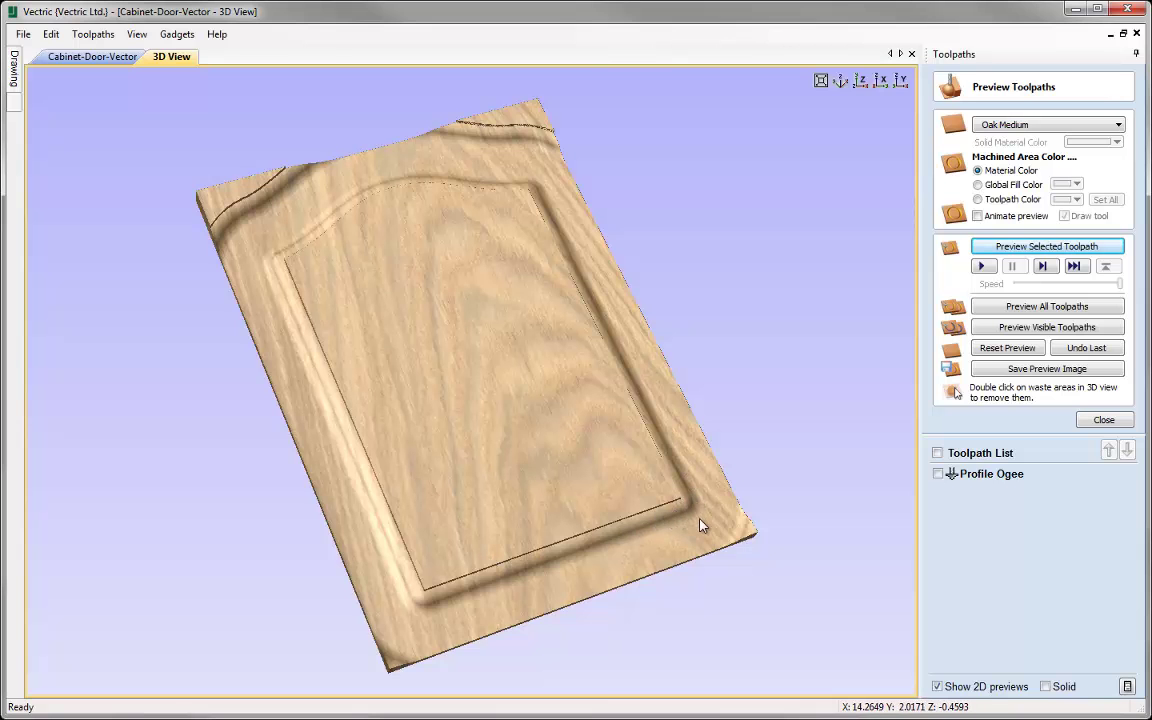
scroll(441, 587, "up", 3)
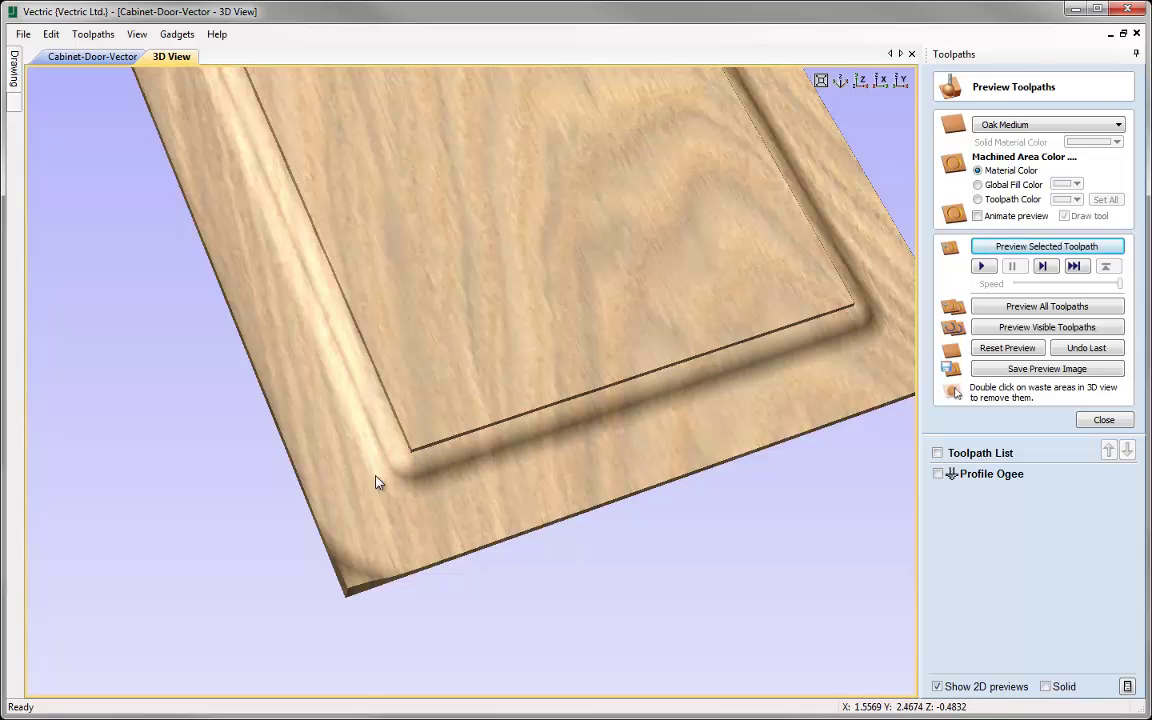
left_click(821, 80)
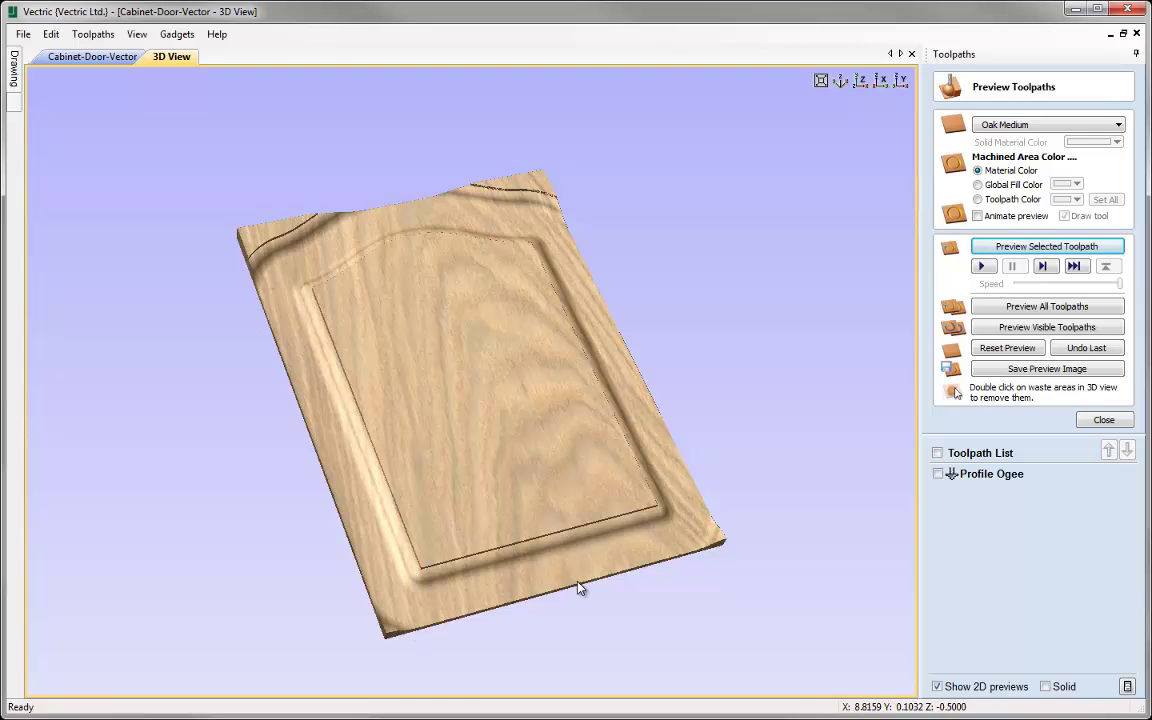
- Undo the last preview cut and recalculate the Profile Ogee toolpath with sharp external corners enabled
left_click(1080, 347)
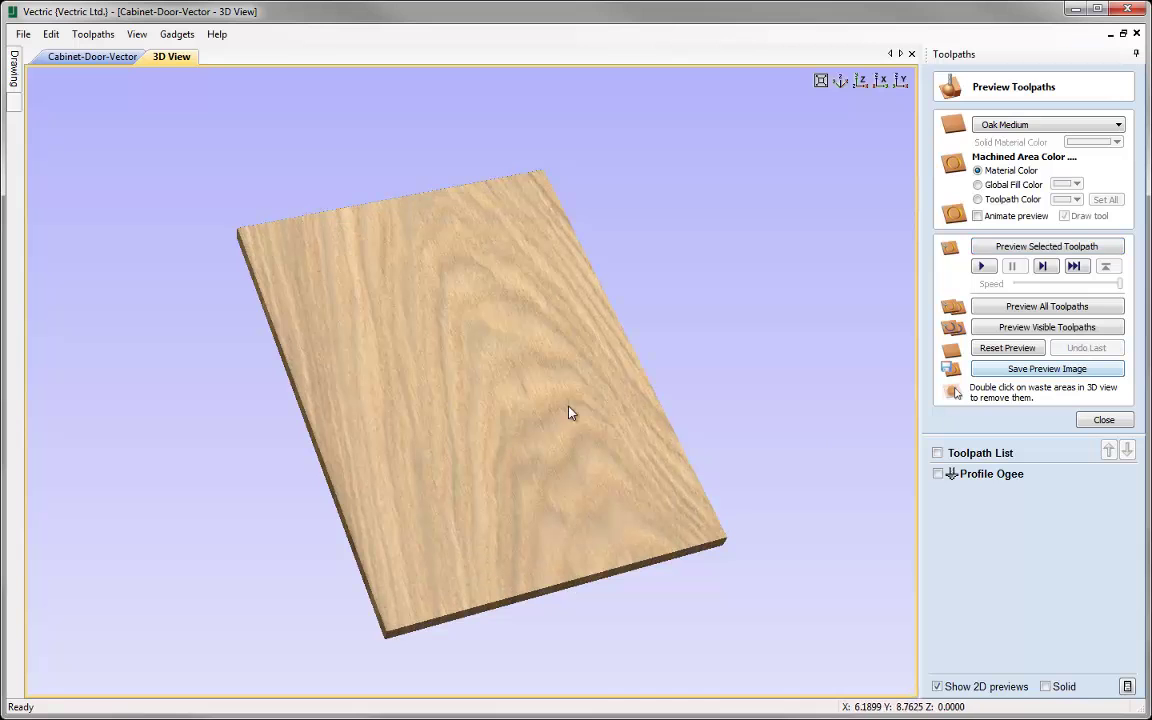
left_click(1102, 420)
left_click(998, 318)
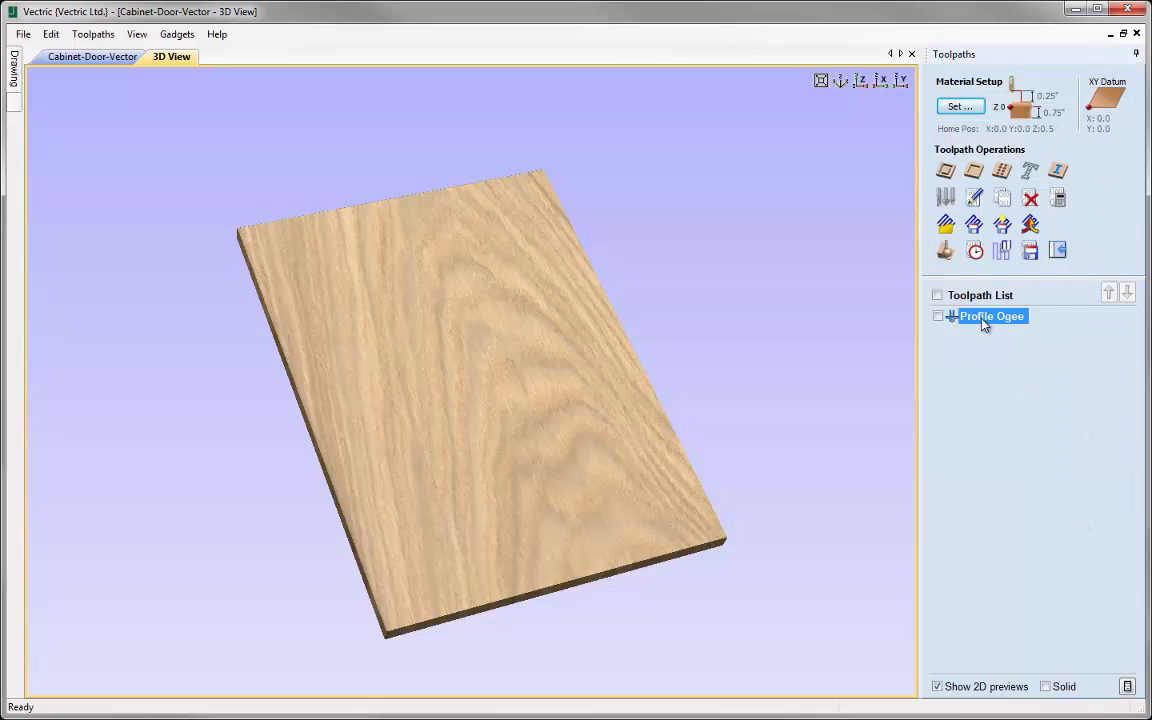
left_click(976, 198)
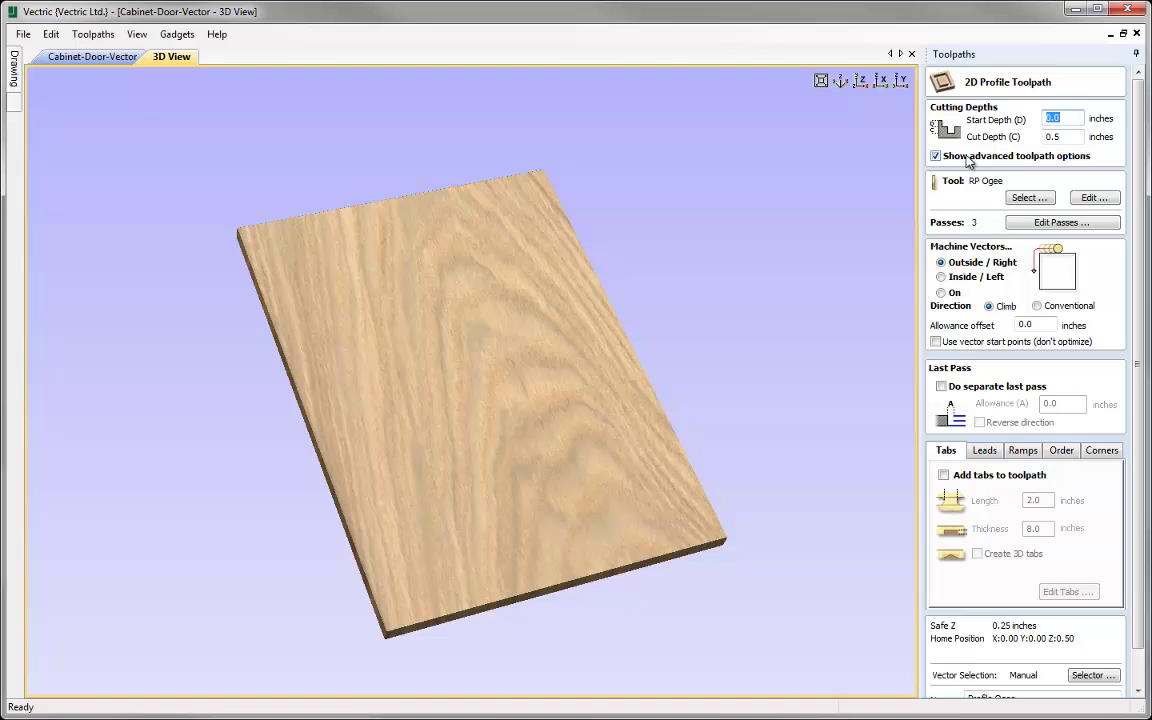
left_click(1102, 451)
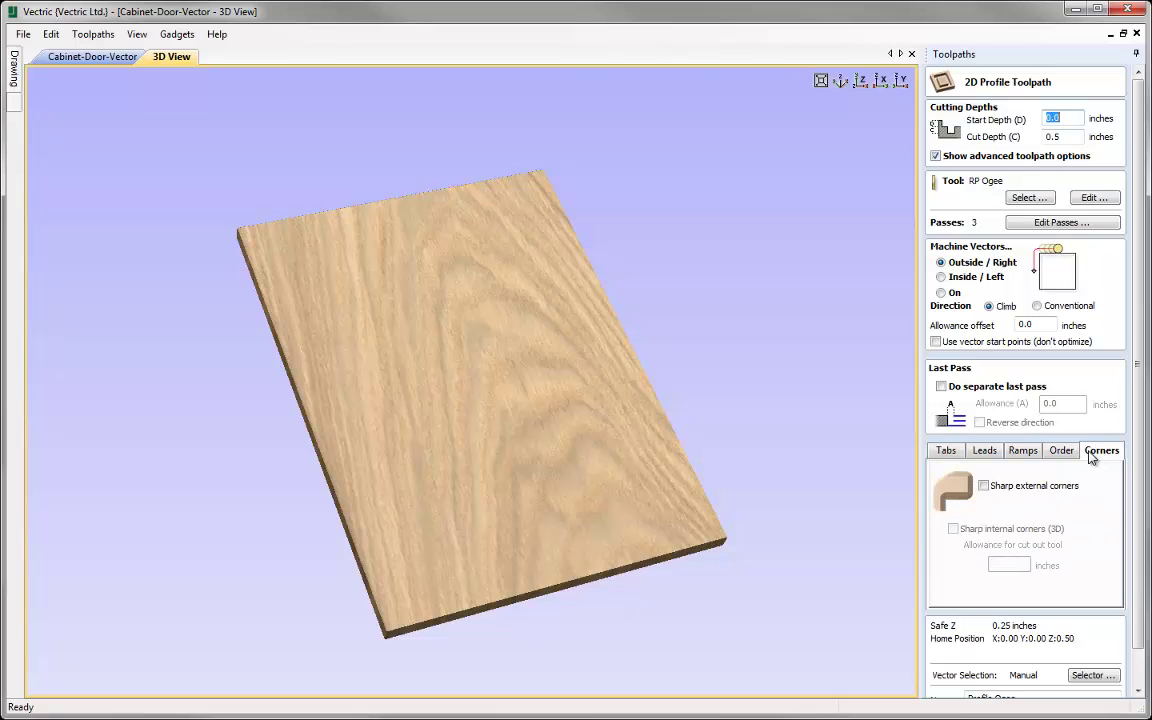
left_click(984, 486)
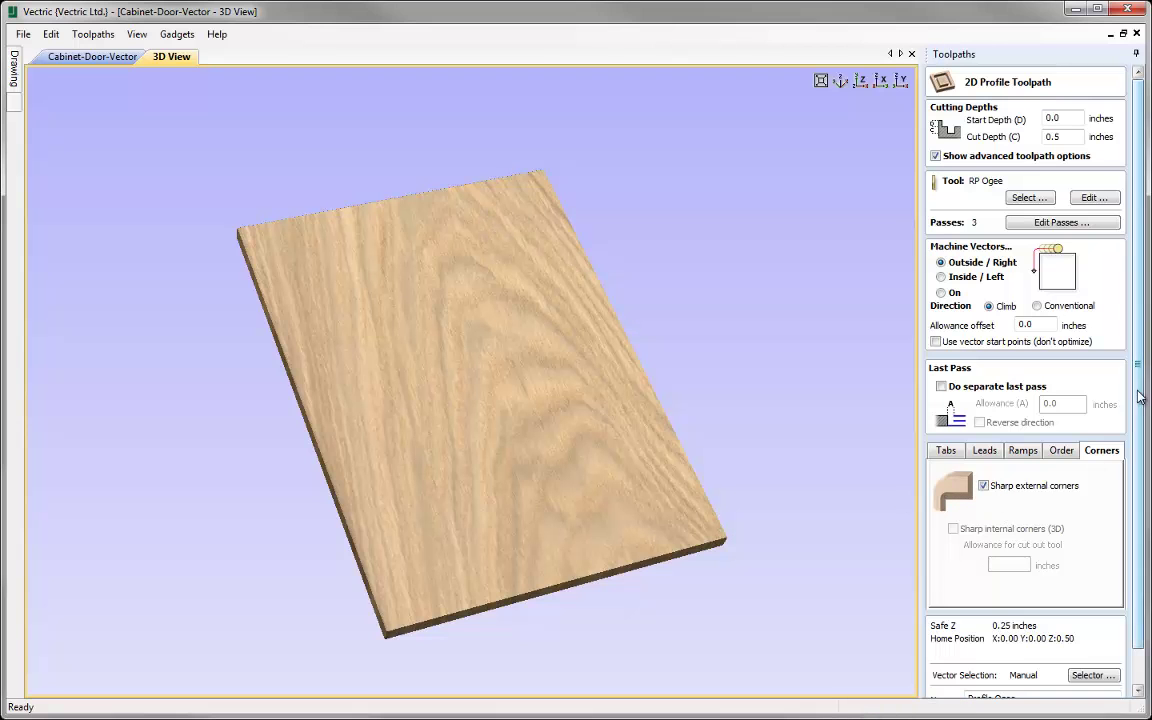
scroll(1008, 513, "down", 2)
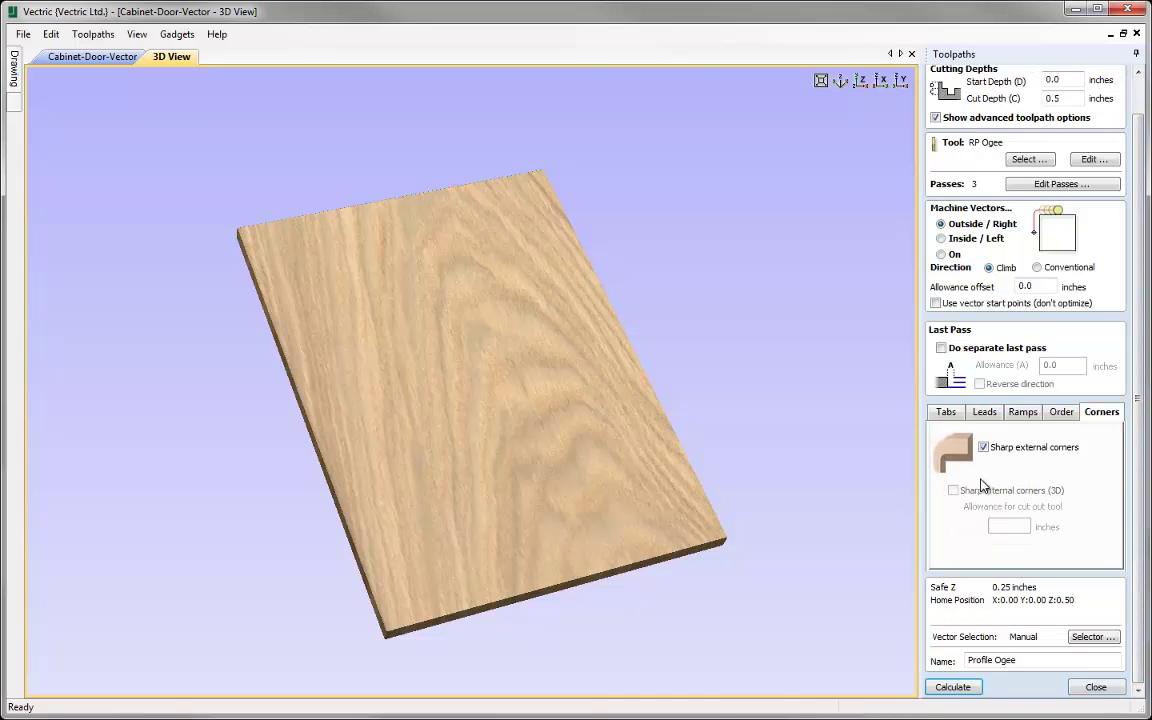
left_click(966, 688)
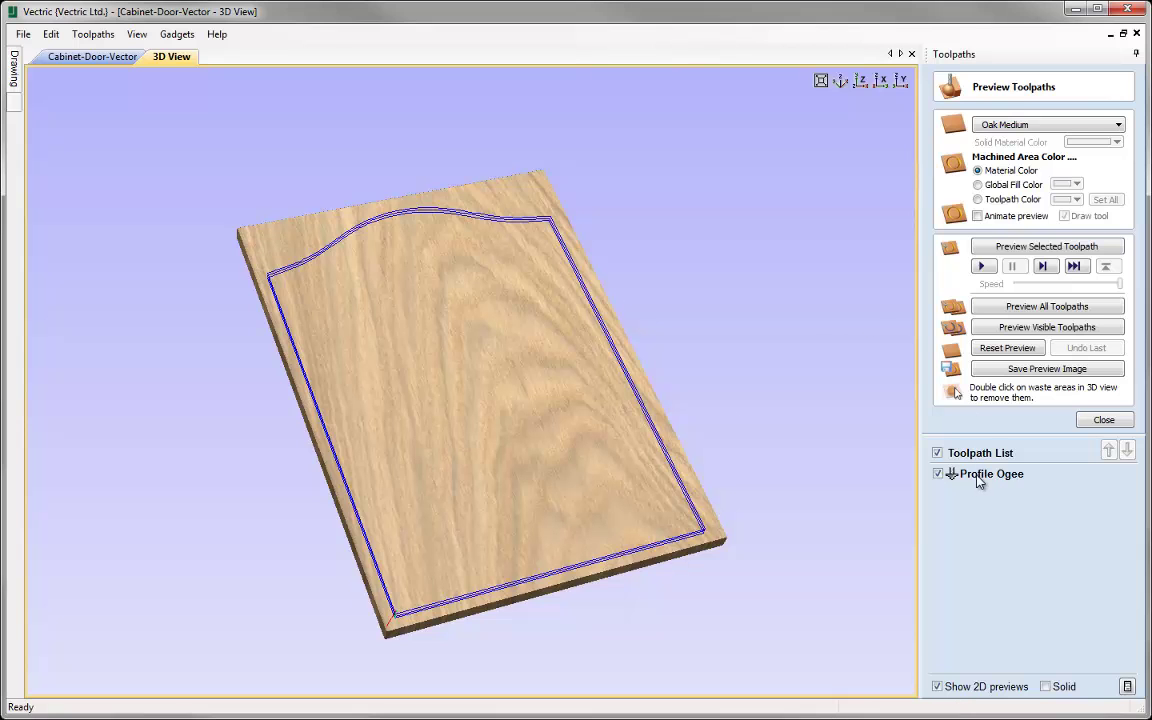
- Run an animated preview of the Profile Ogee toolpath at about a third of full speed, and raise the speed close to maximum during playback
left_click(977, 216)
left_click_drag(1120, 284, 1050, 285)
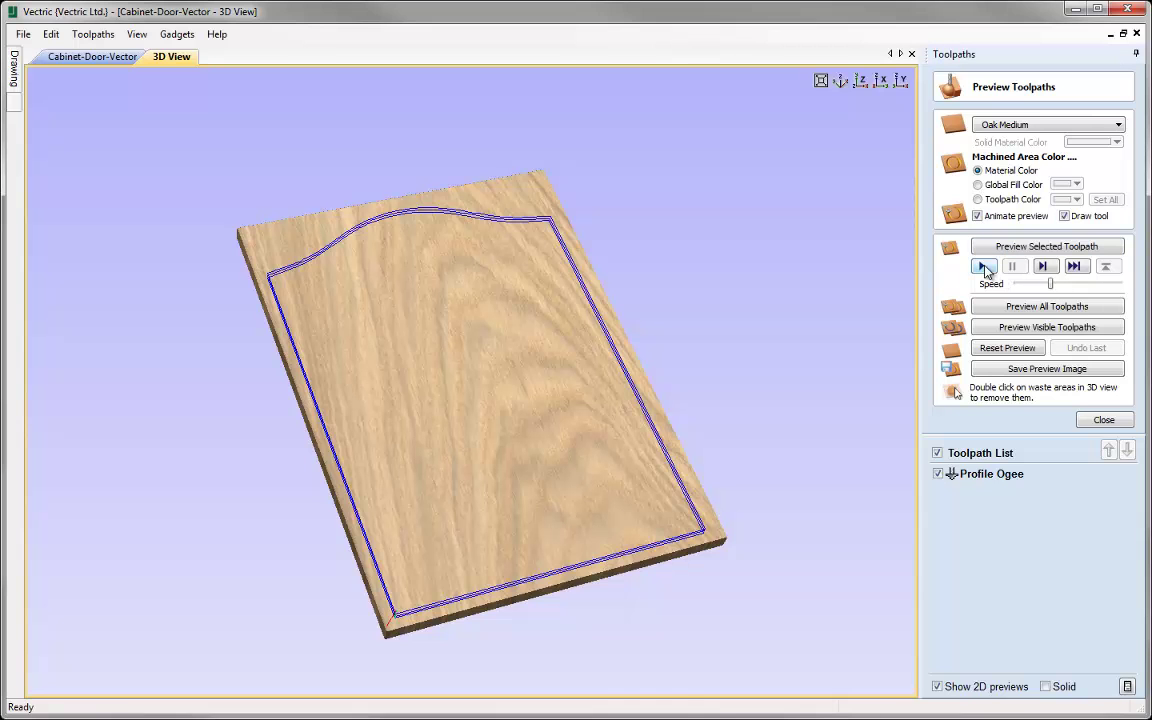
left_click(981, 266)
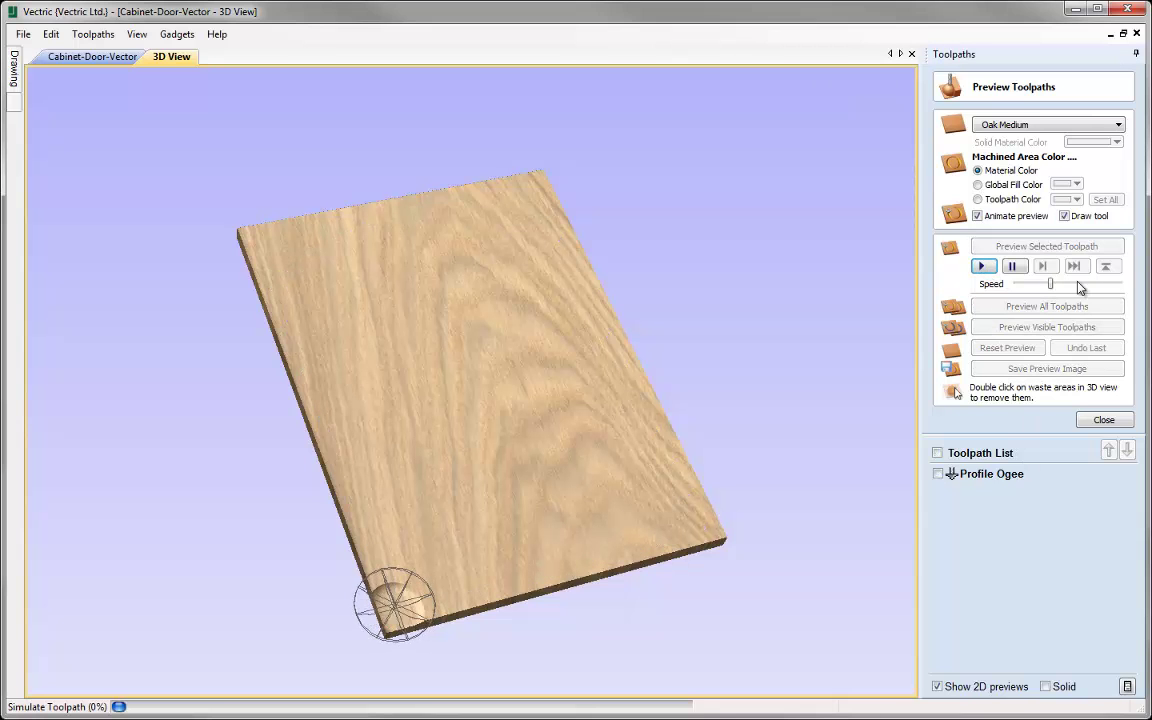
left_click(1086, 287)
left_click(1104, 288)
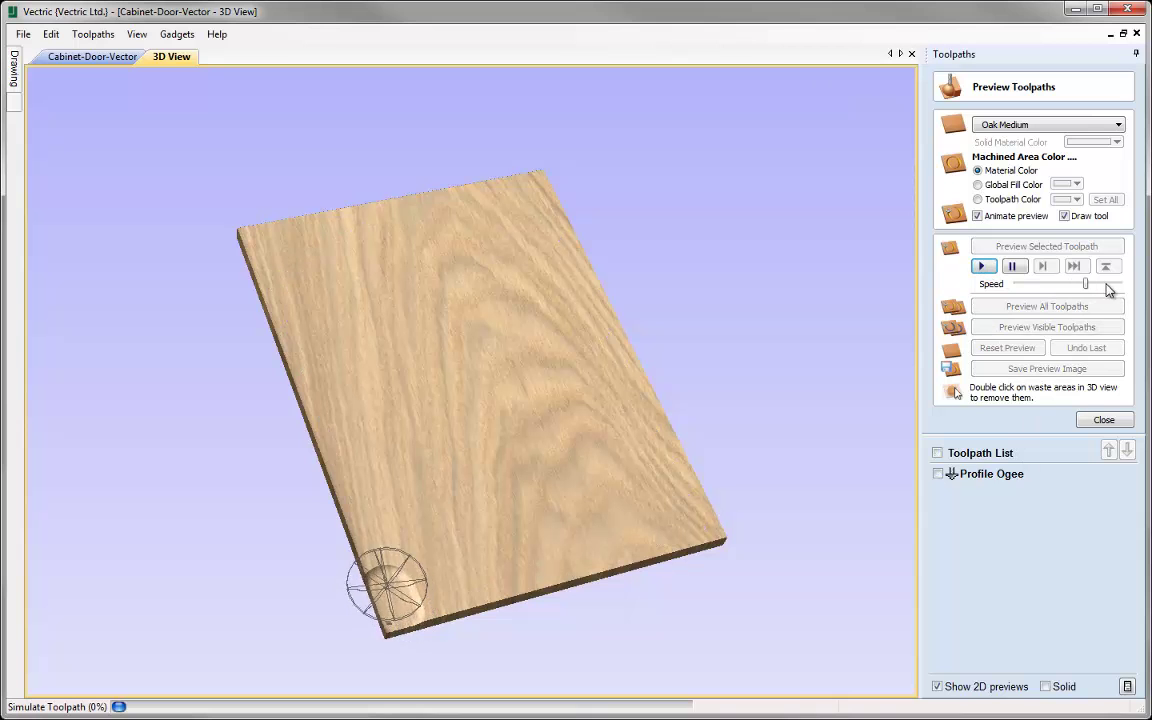
left_click(1115, 288)
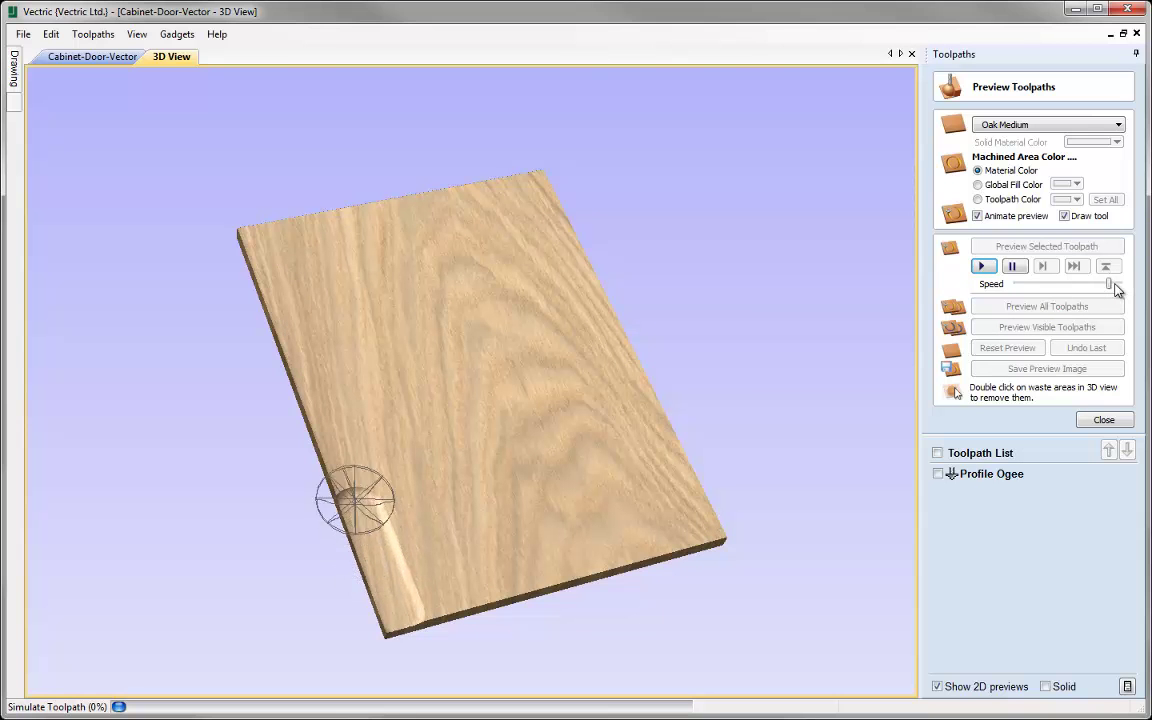
- Finish the Profile Ogee preview at maximum speed and examine the machined edges and corners of the raised panel
left_click(1118, 290)
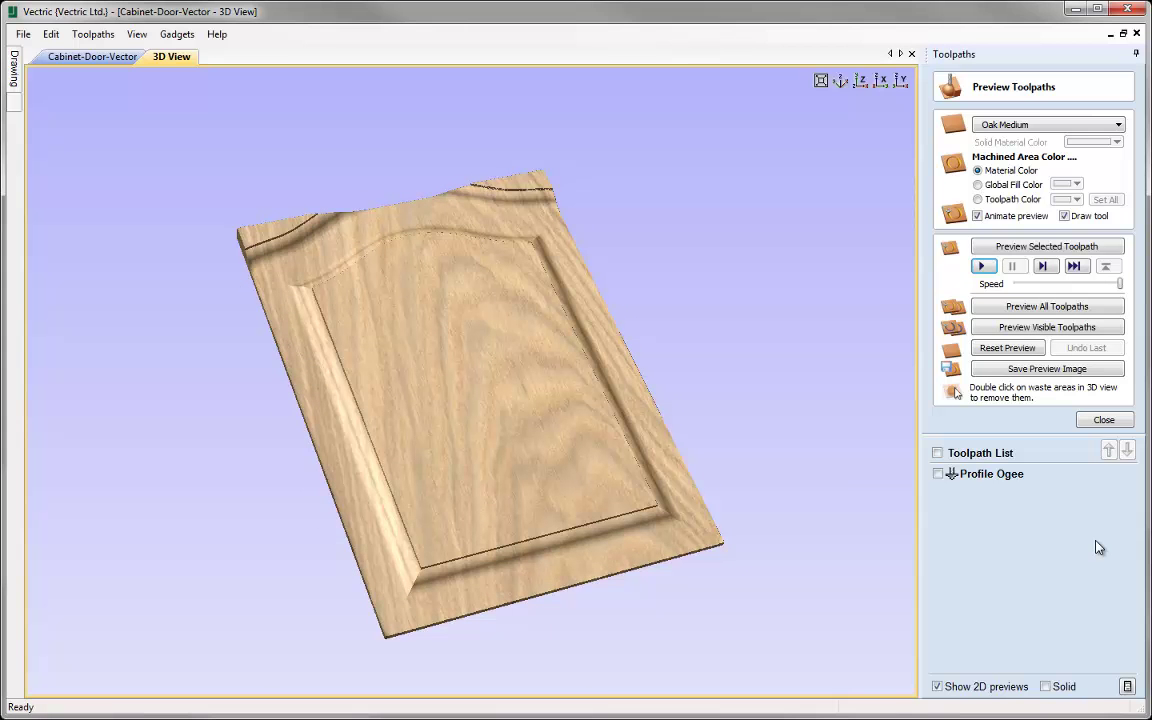
left_click_drag(458, 524, 437, 603)
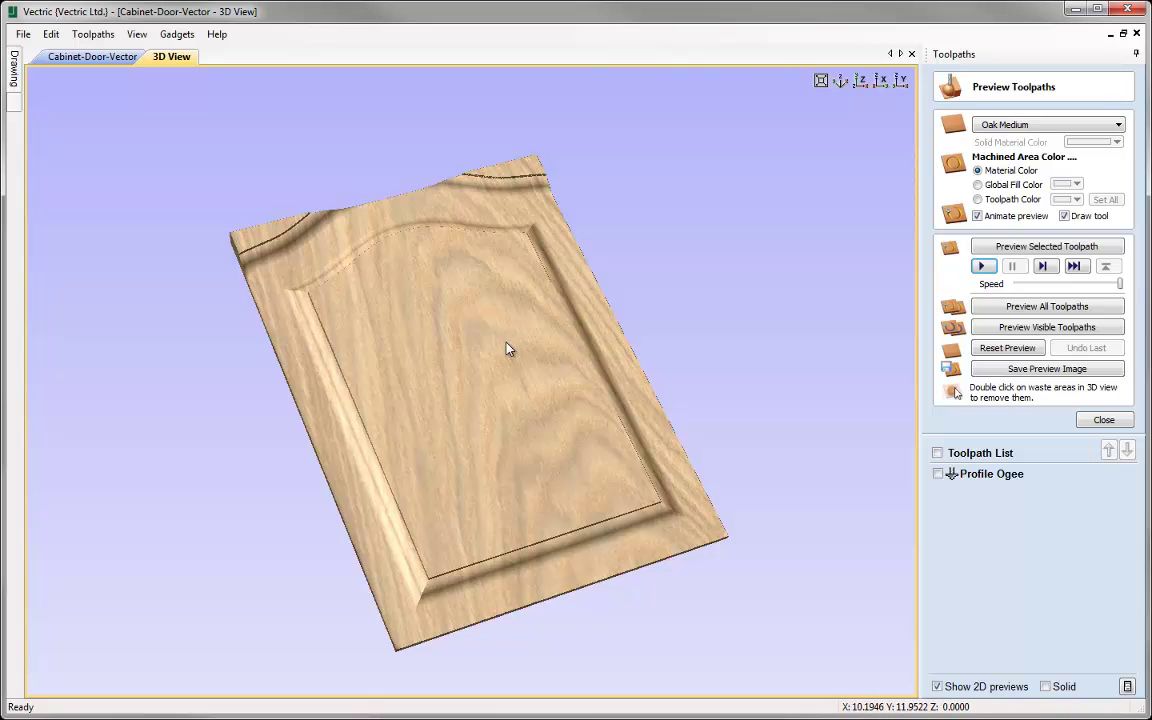
left_click_drag(515, 347, 501, 306)
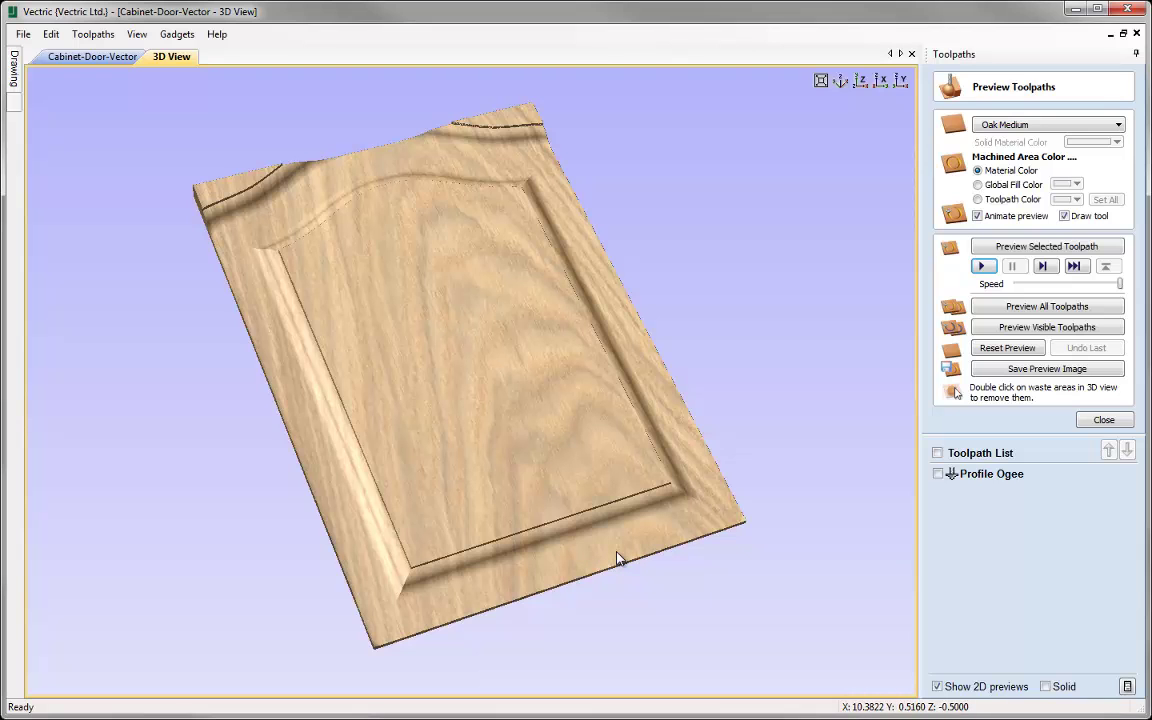
left_click(1104, 419)
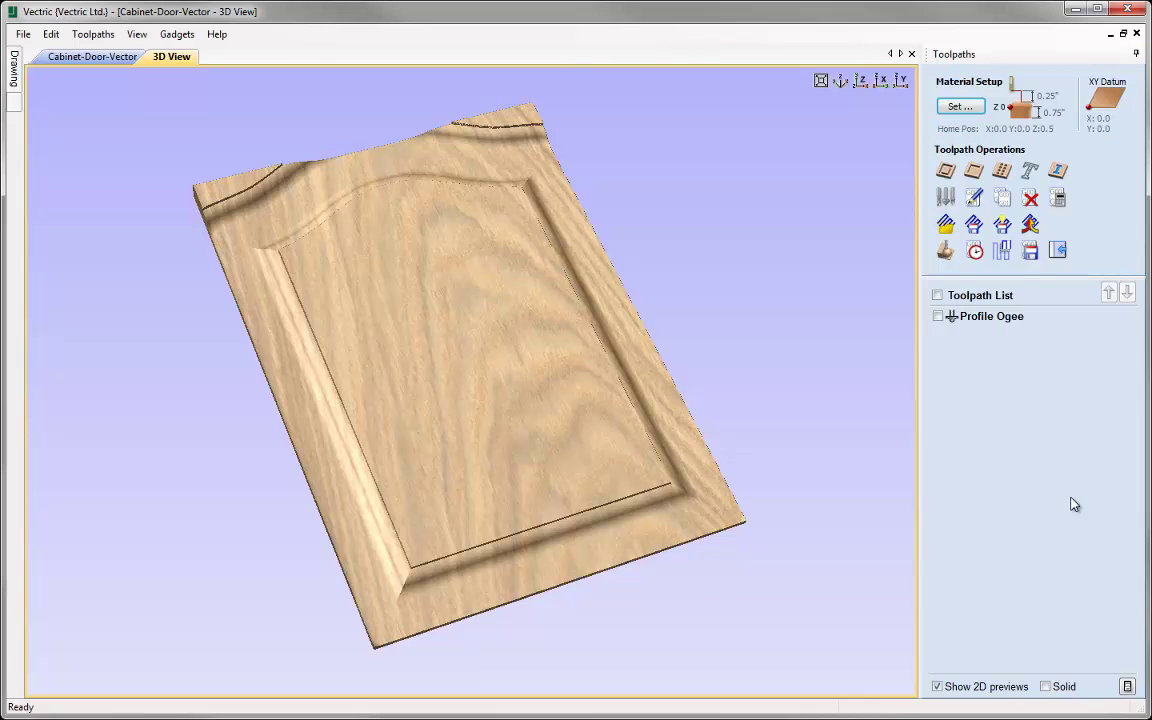
- Start a 2D profile toolpath on the outer door outline with a start depth of 0.5 inches and a cut depth of 0.25 inches
left_click(86, 56)
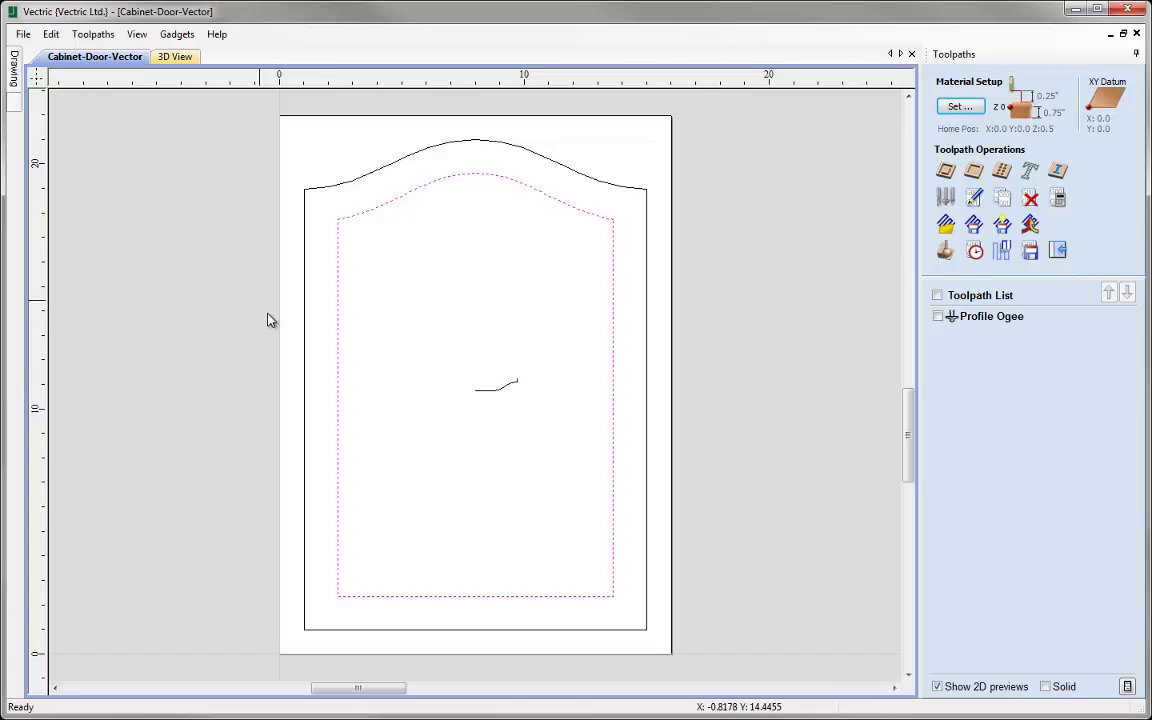
left_click(337, 184)
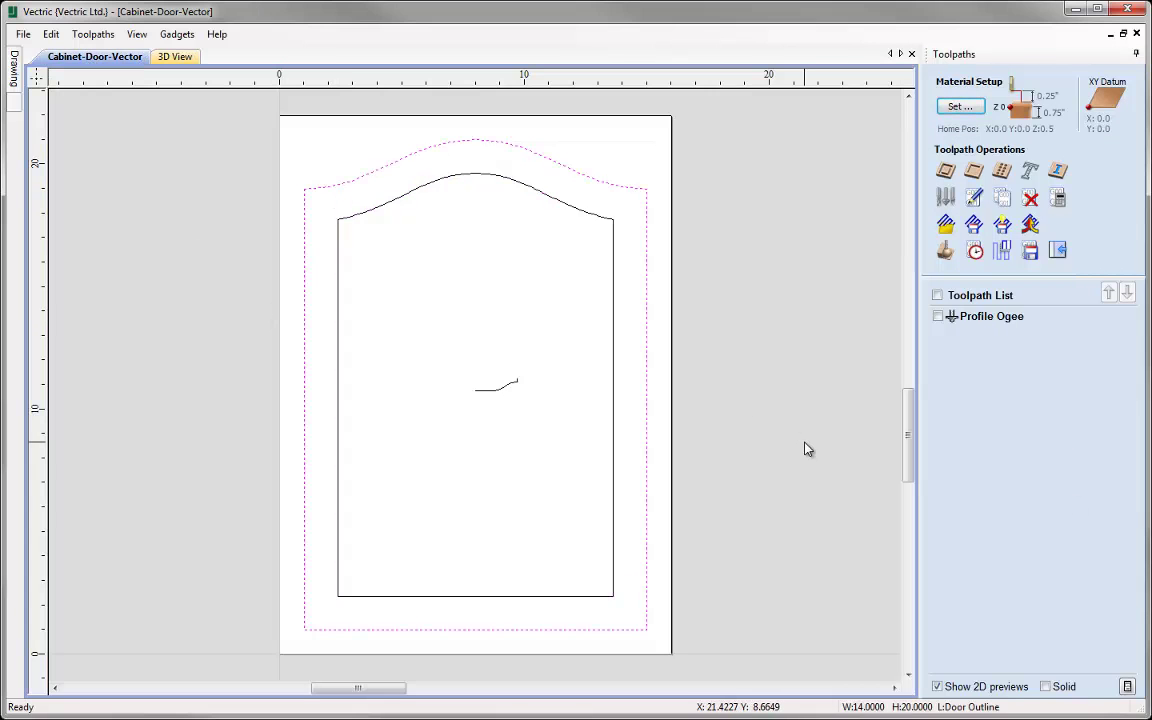
left_click(946, 173)
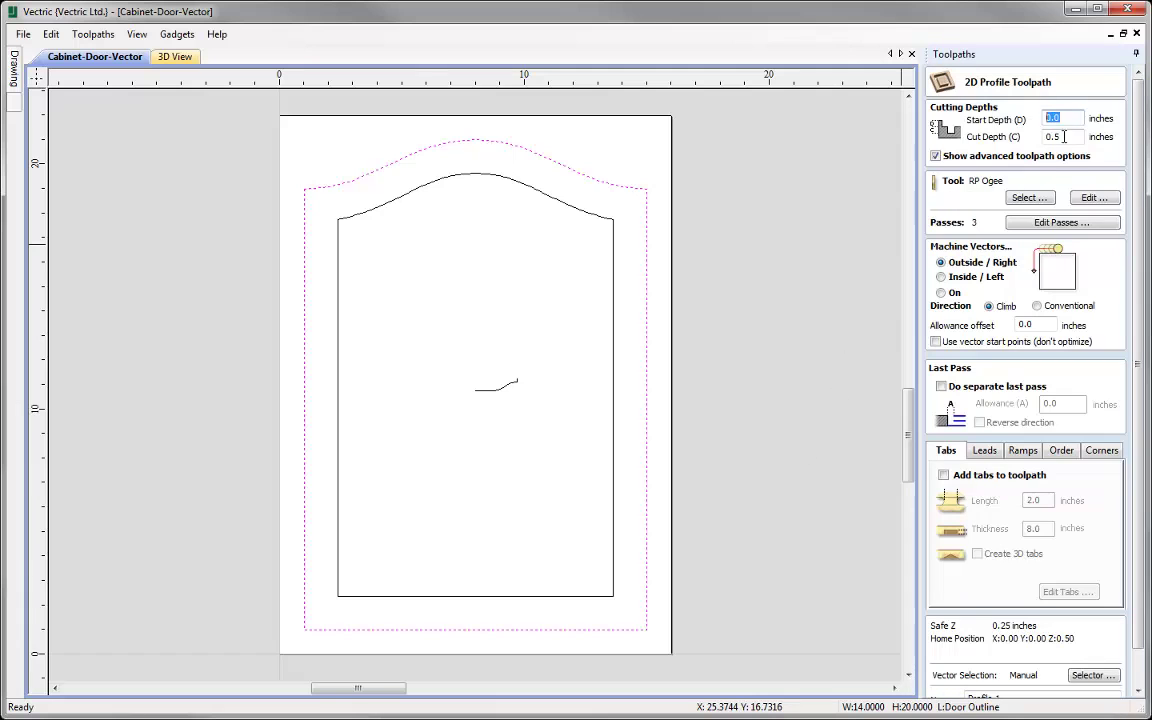
type("0.")
key("Tab")
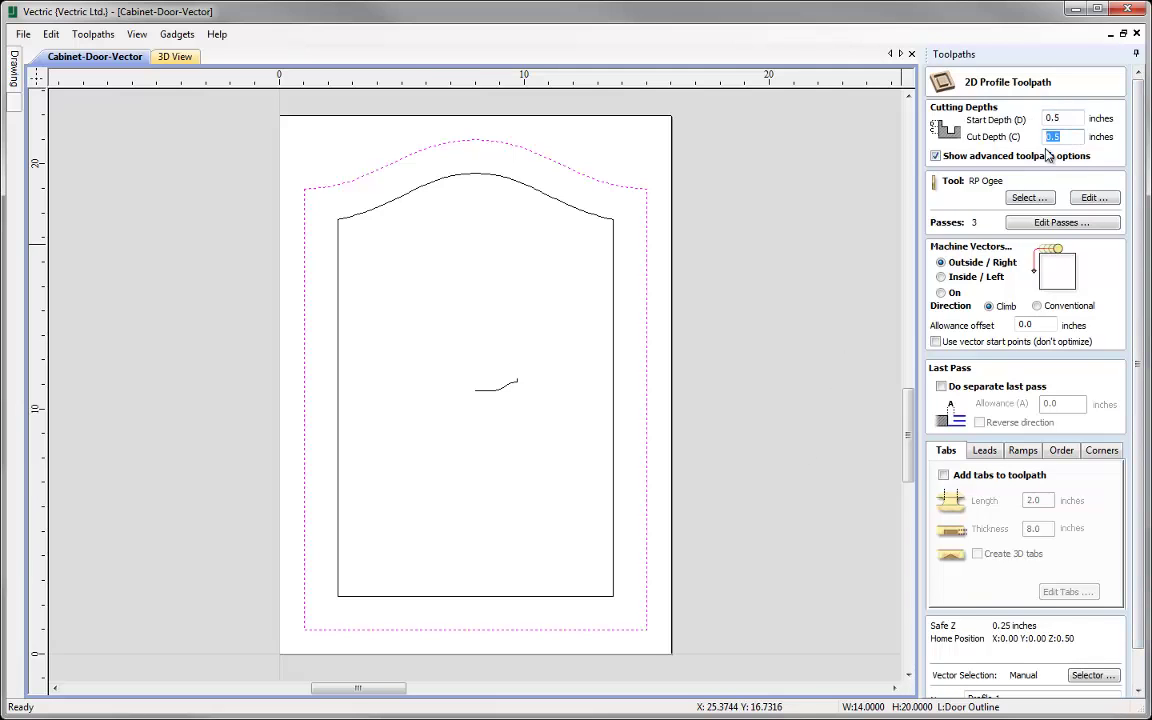
type("0.")
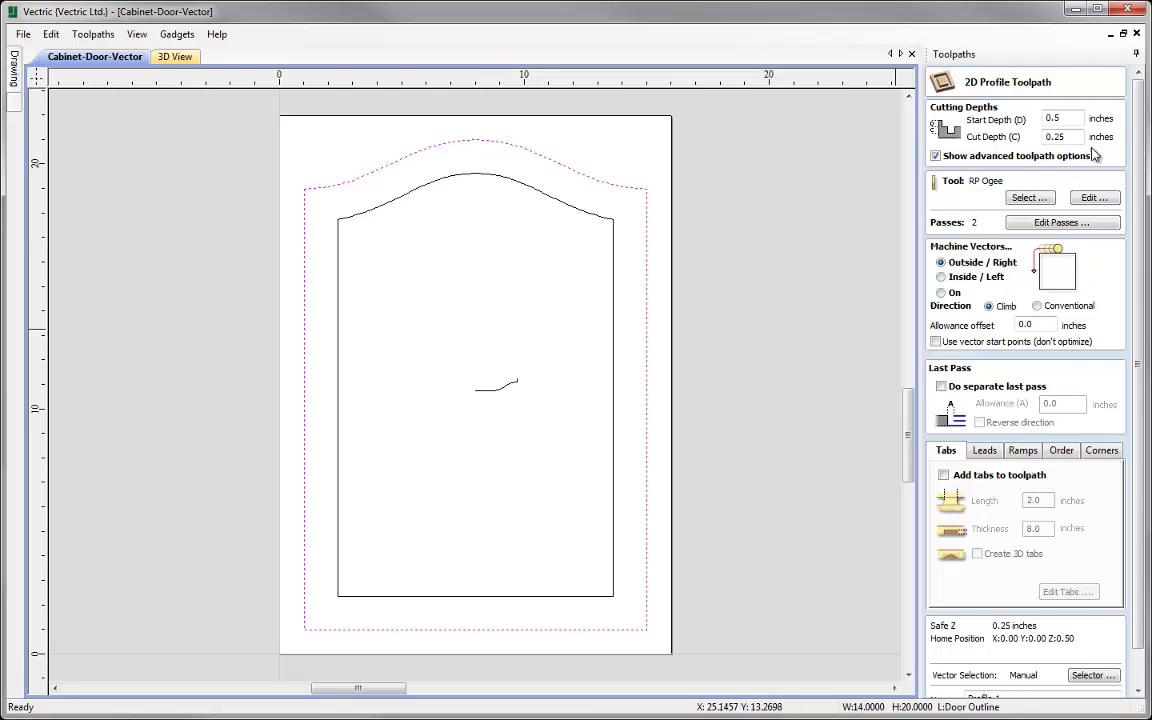
- Assign the End Mill (0.25 inch) from the tool database to the door outline toolpath
left_click(1027, 199)
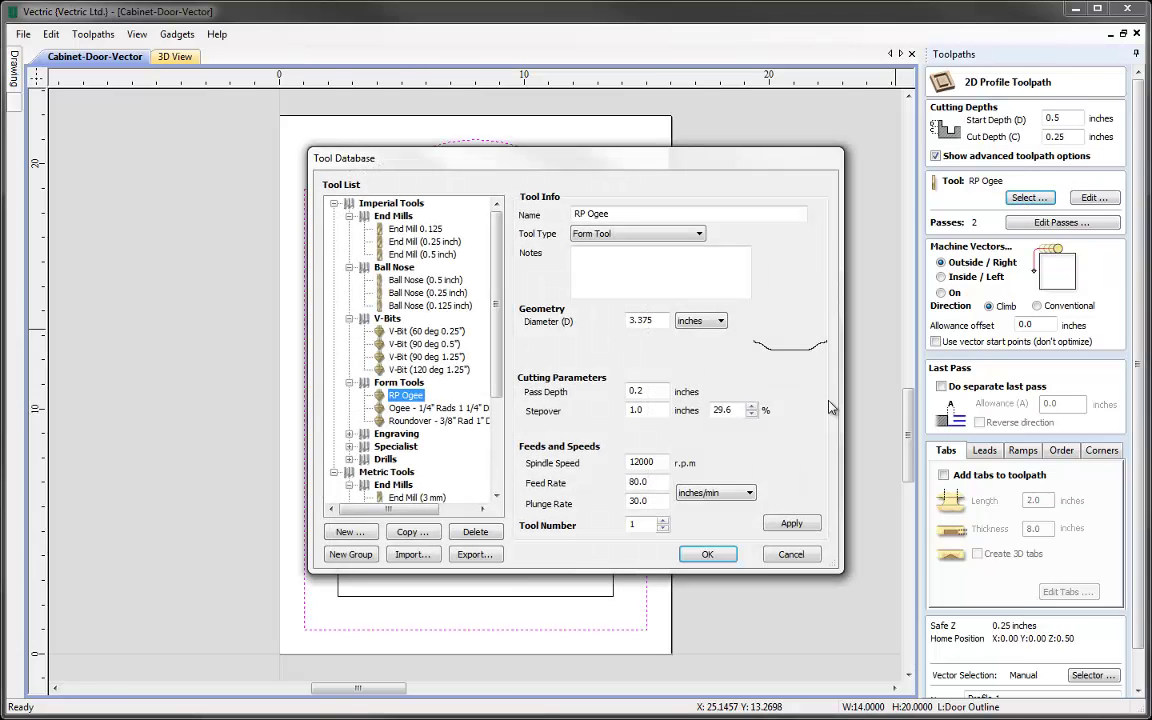
left_click(430, 242)
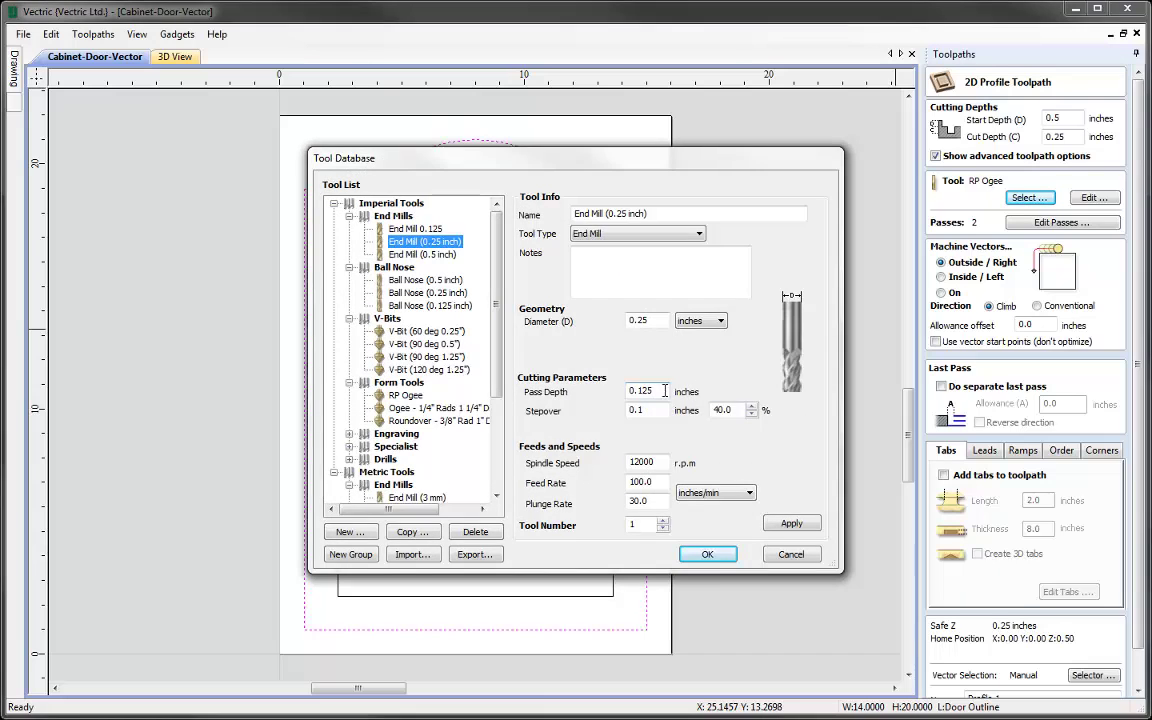
left_click(712, 552)
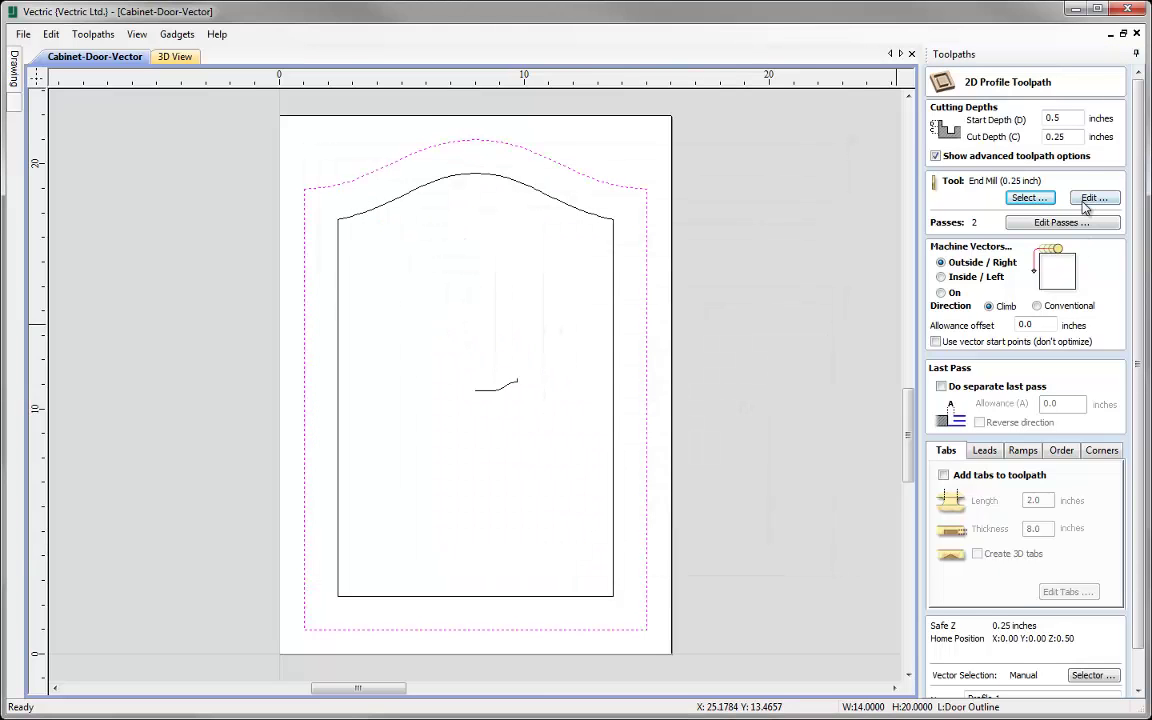
- Edit the end mill's cutting parameters, setting the pass depth to 0.25 inches and the feed rate to 180 inches/min
left_click(1092, 198)
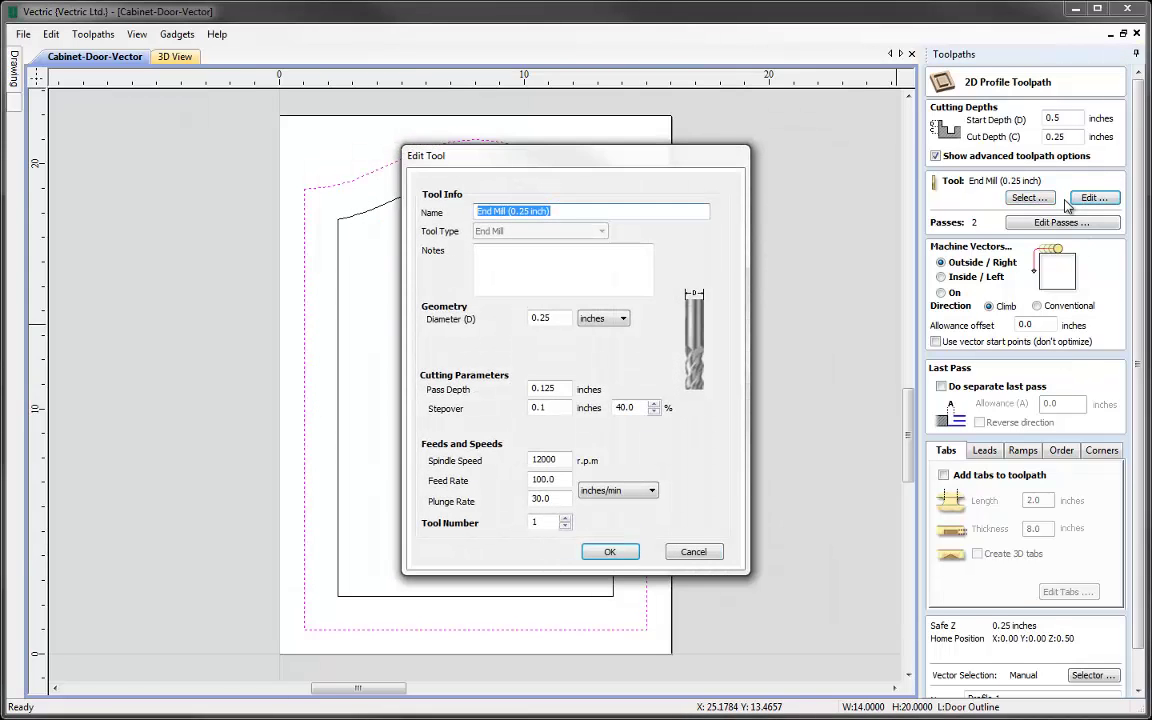
left_click(536, 388)
left_click_drag(560, 388, 490, 397)
type("0.")
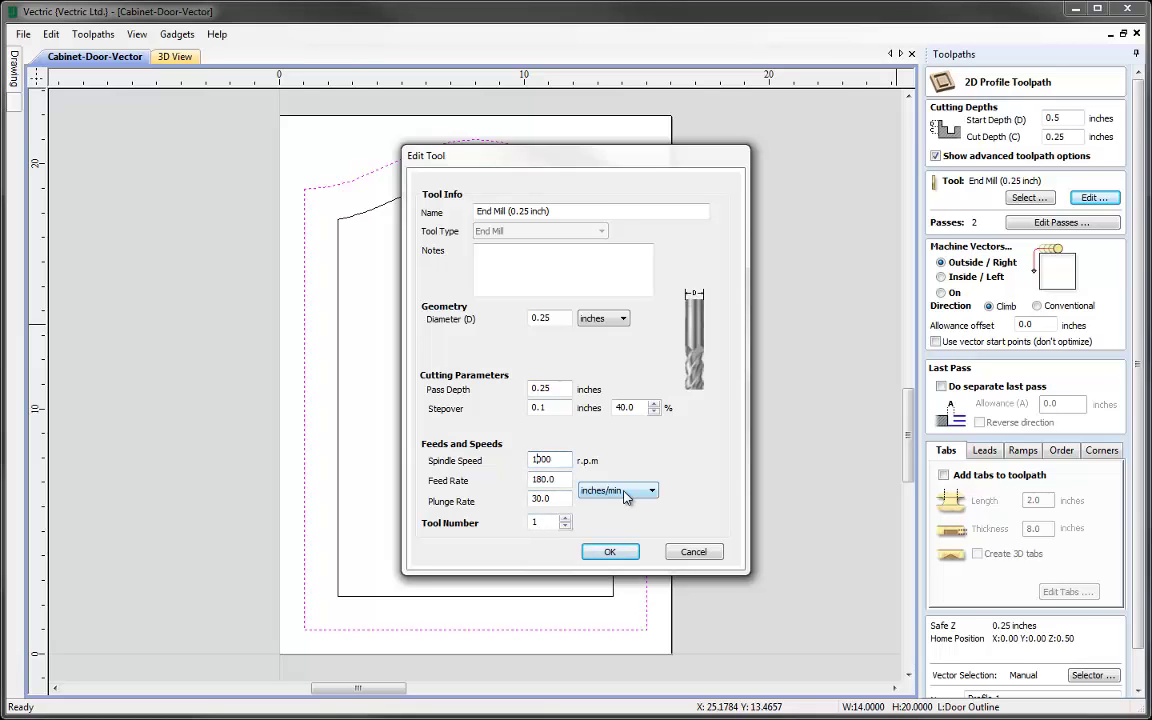
left_click(610, 551)
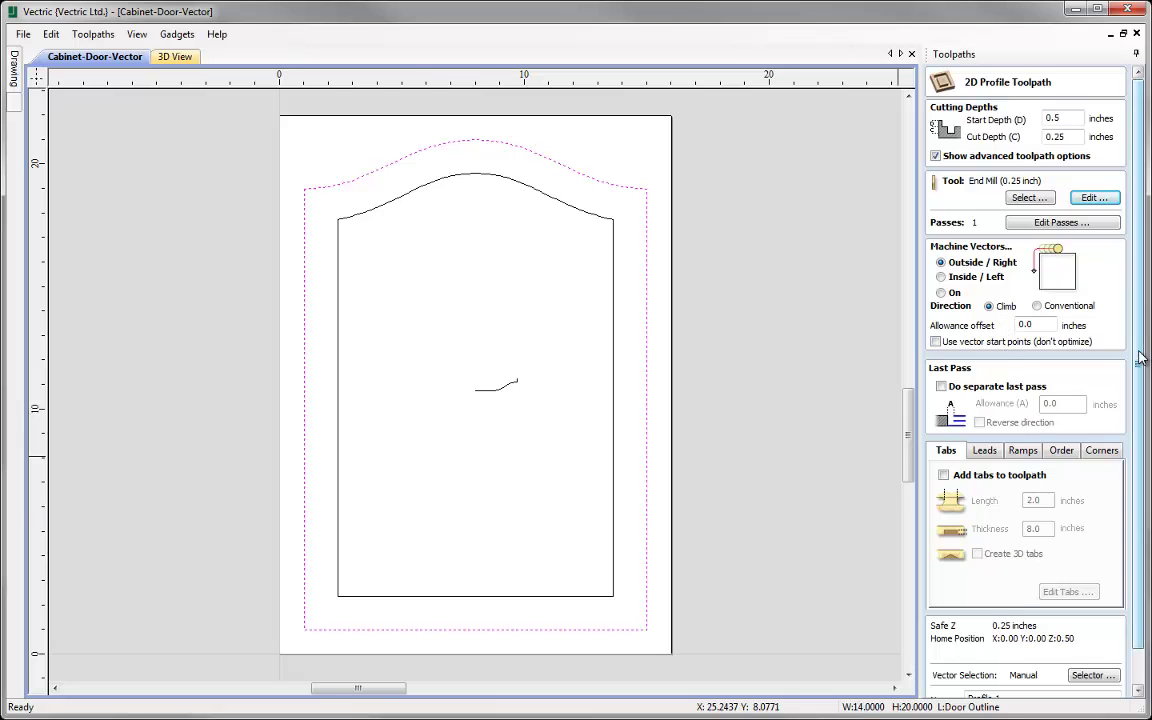
- Name the door outline toolpath Profile Cutout and calculate it without tabs or ramps
left_click_drag(1141, 358, 1143, 410)
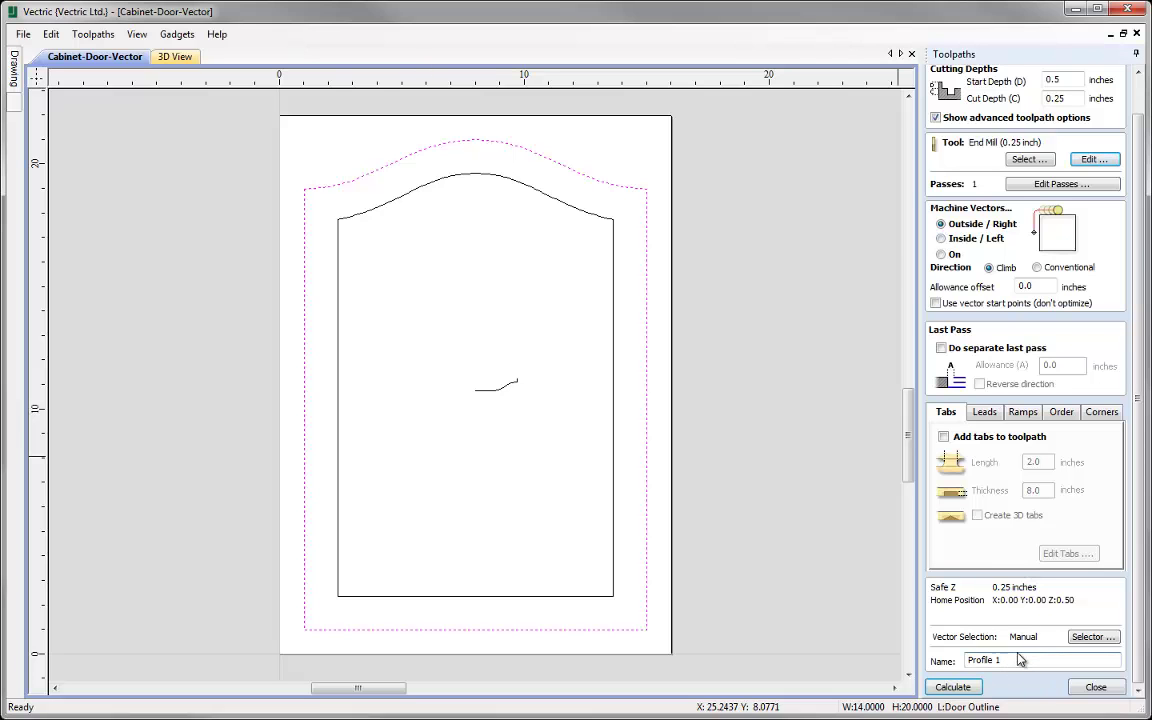
left_click(986, 412)
left_click(1021, 413)
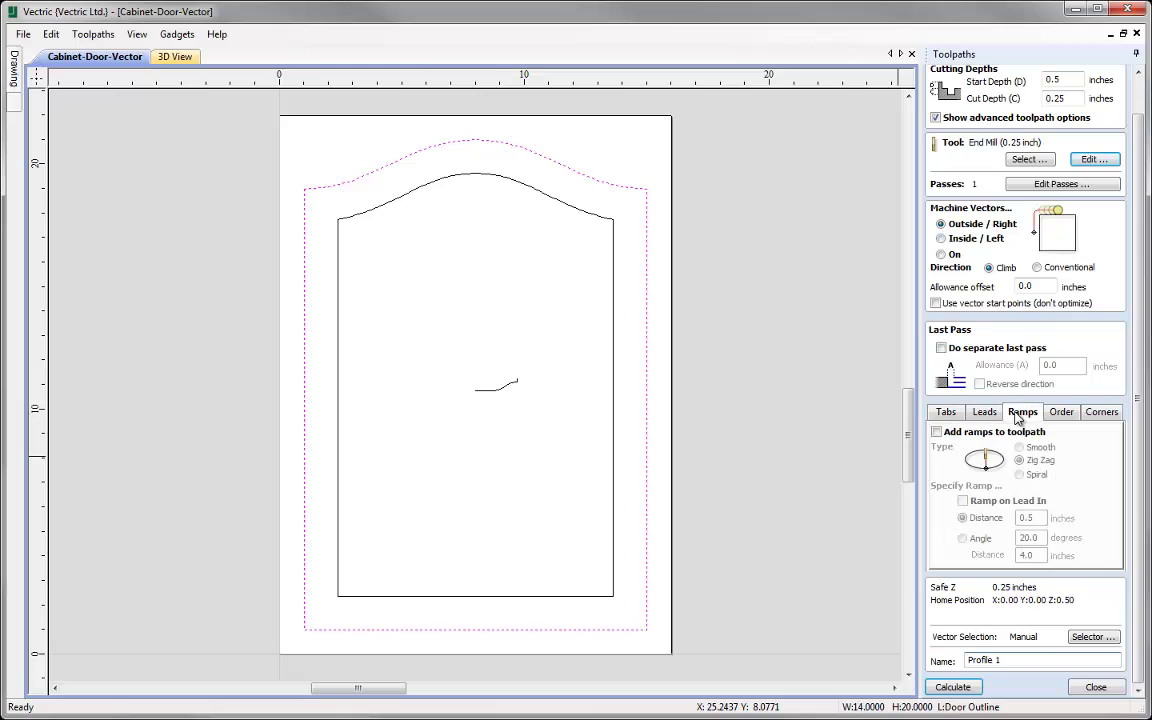
left_click(983, 413)
left_click(946, 412)
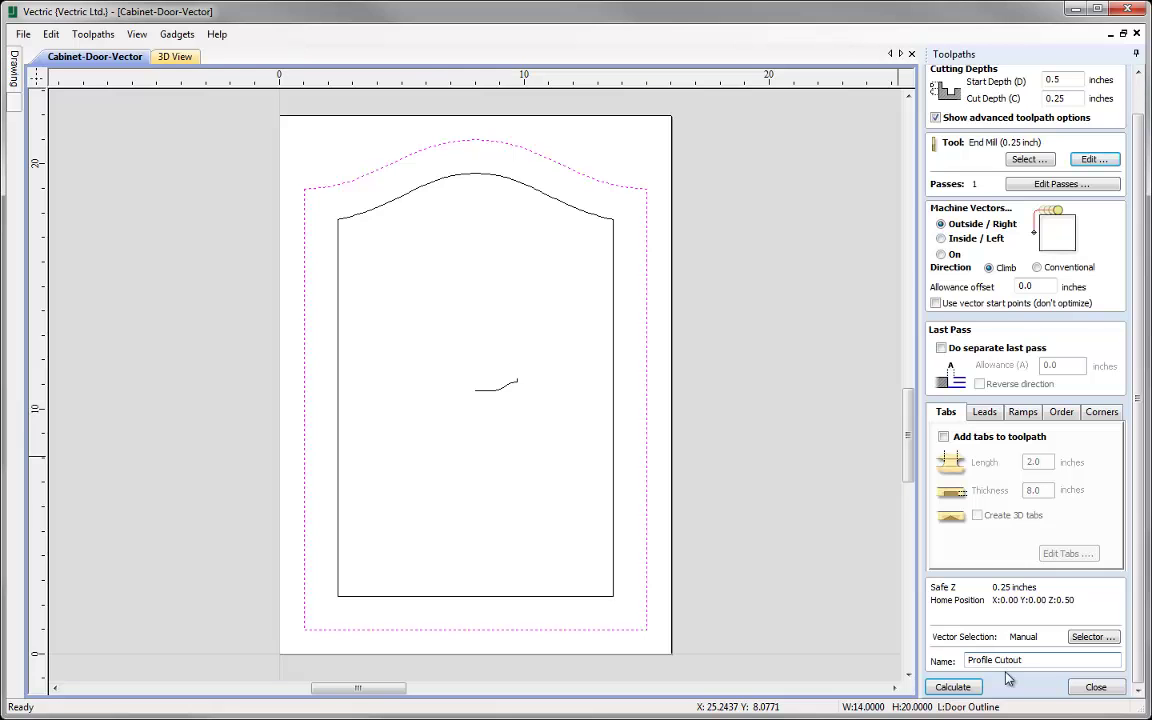
left_click(952, 688)
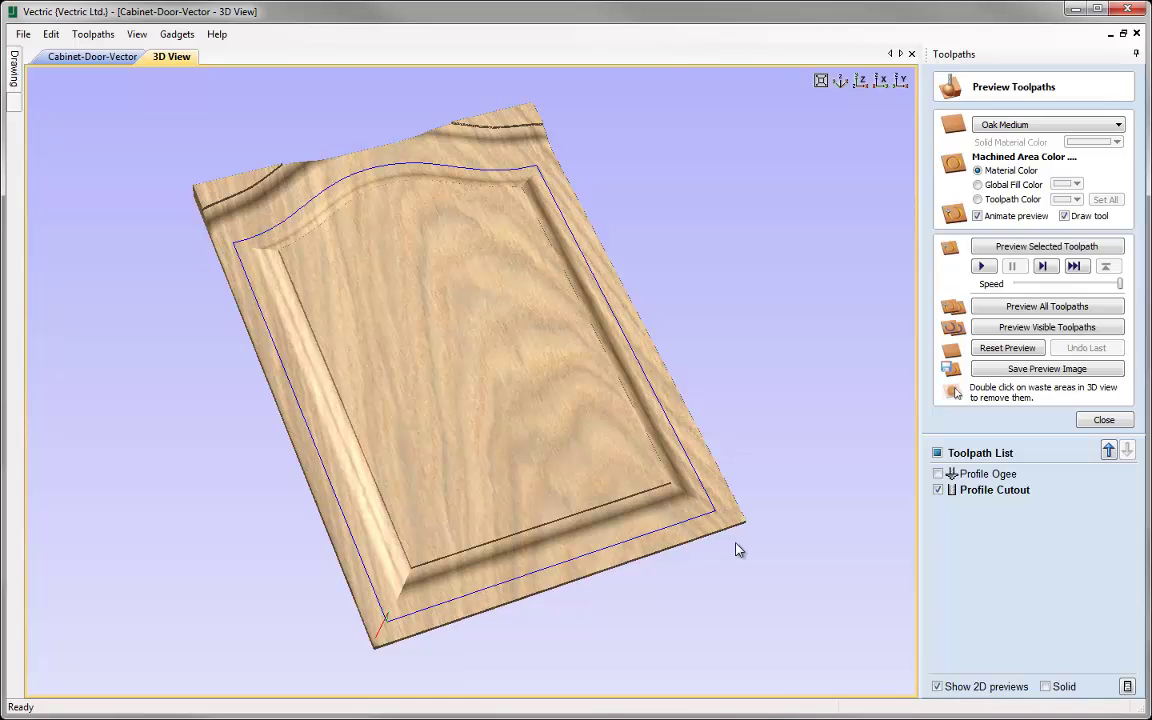
- Preview the Profile Cutout toolpath, remove the waste material around the door and examine the finished panel
left_click(986, 248)
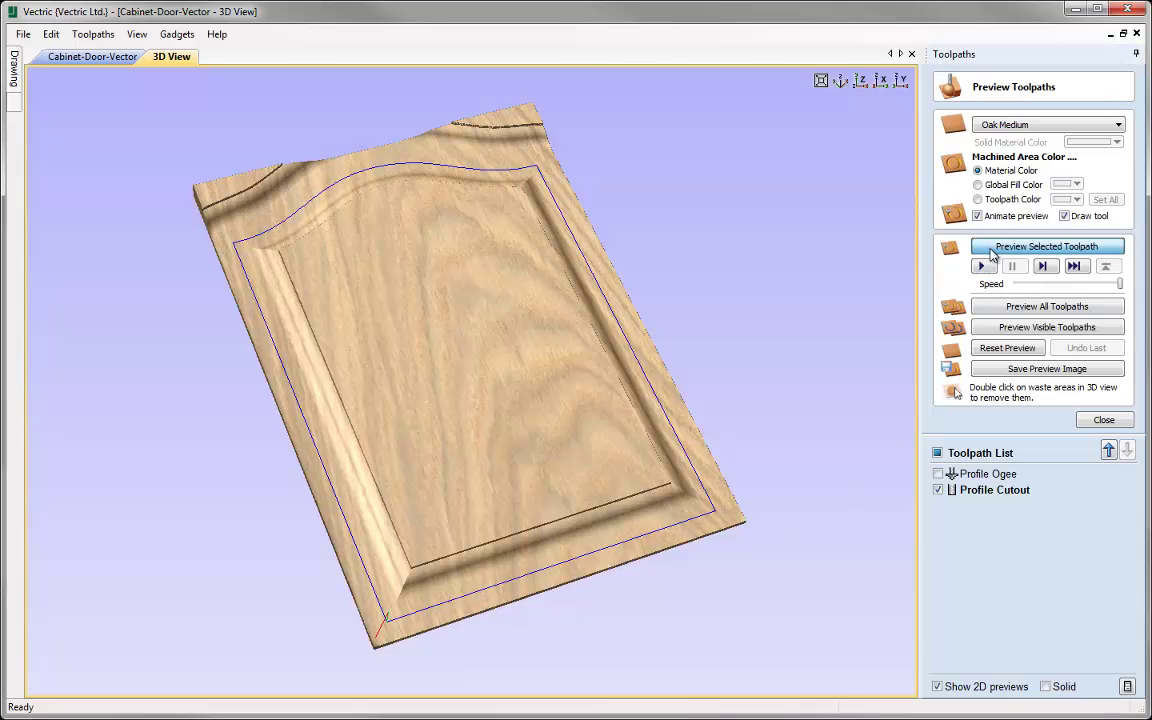
left_click_drag(535, 527, 586, 640)
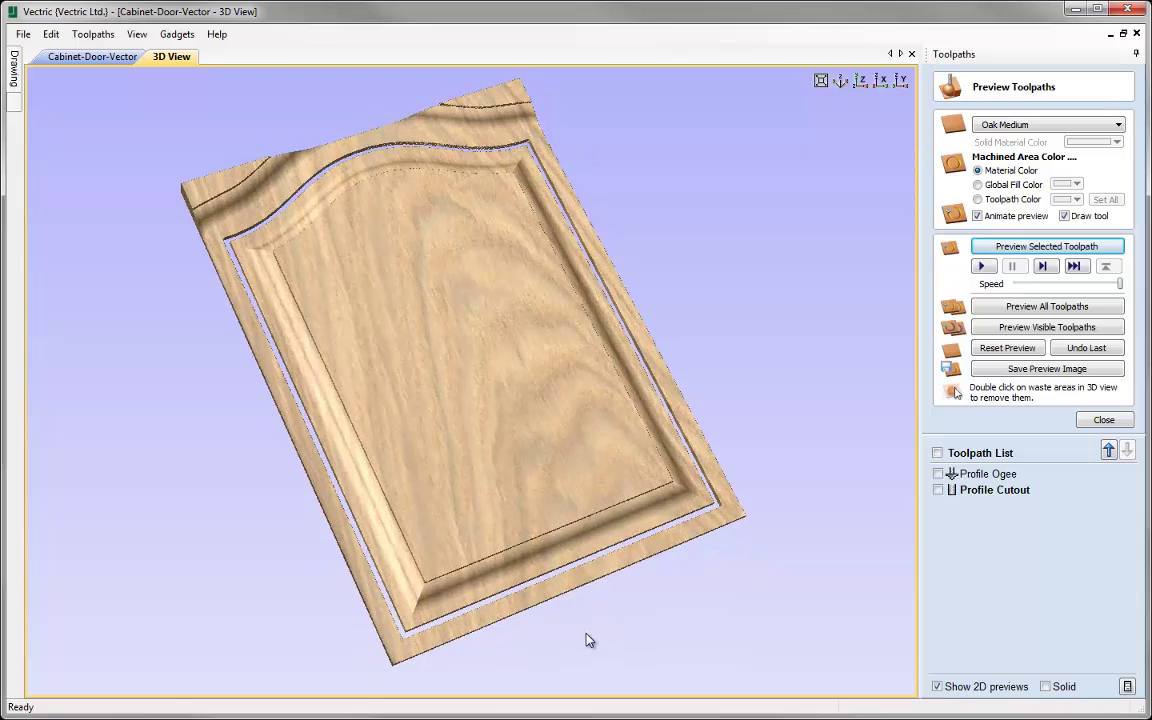
double_click(208, 193)
scroll(427, 375, "up", 1)
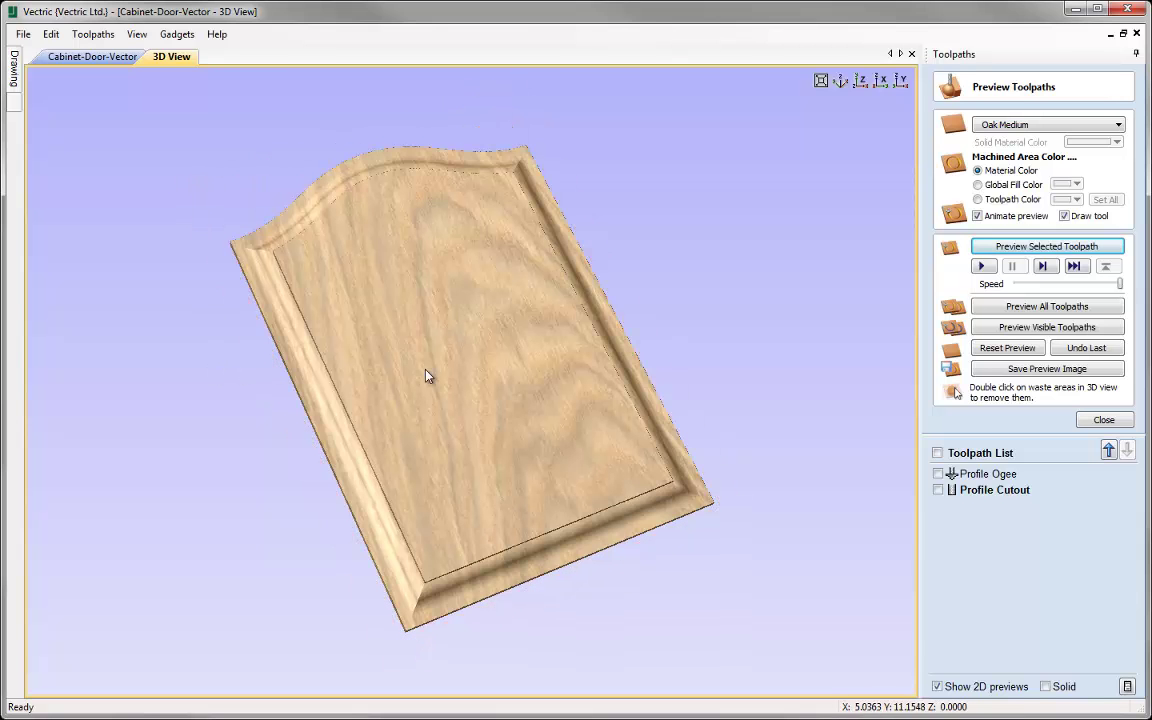
scroll(481, 391, "up", 2)
left_click_drag(476, 497, 498, 388)
scroll(497, 382, "up", 2)
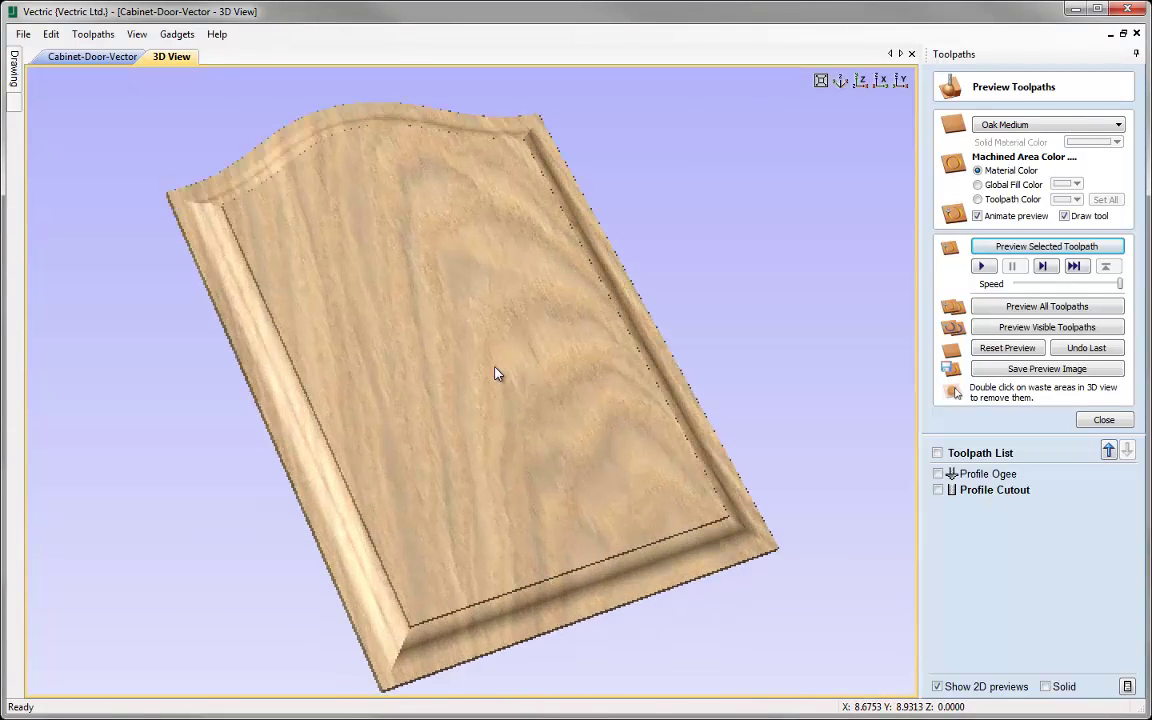
scroll(586, 395, "down", 1)
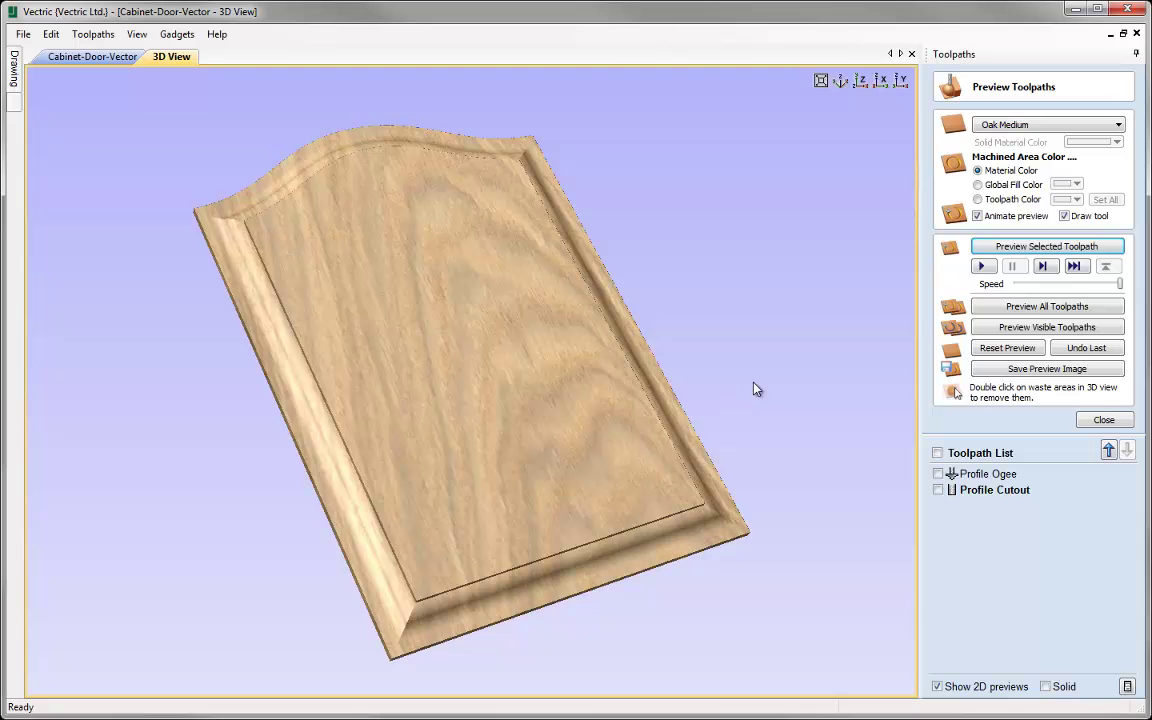
left_click(1104, 420)
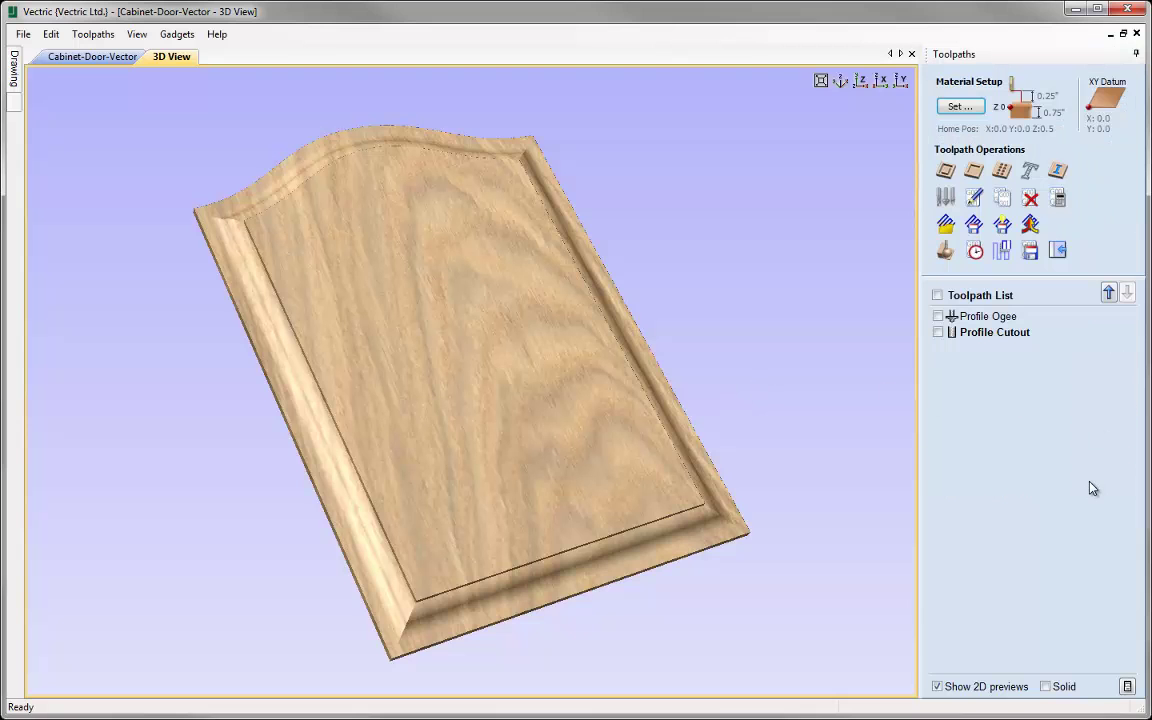
- Set the post processor for the Profile Ogee toolpath to G Code (inch) (*.tap), closing the toolpath saving options without outputting a file
left_click(975, 317)
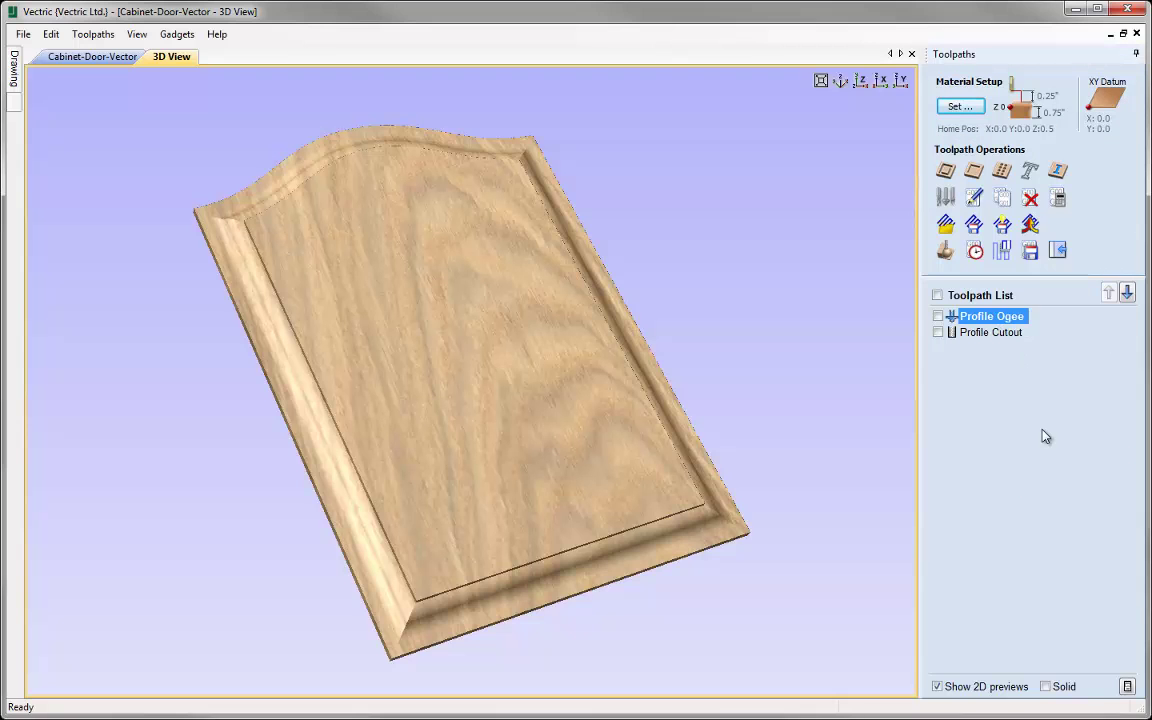
left_click(1031, 252)
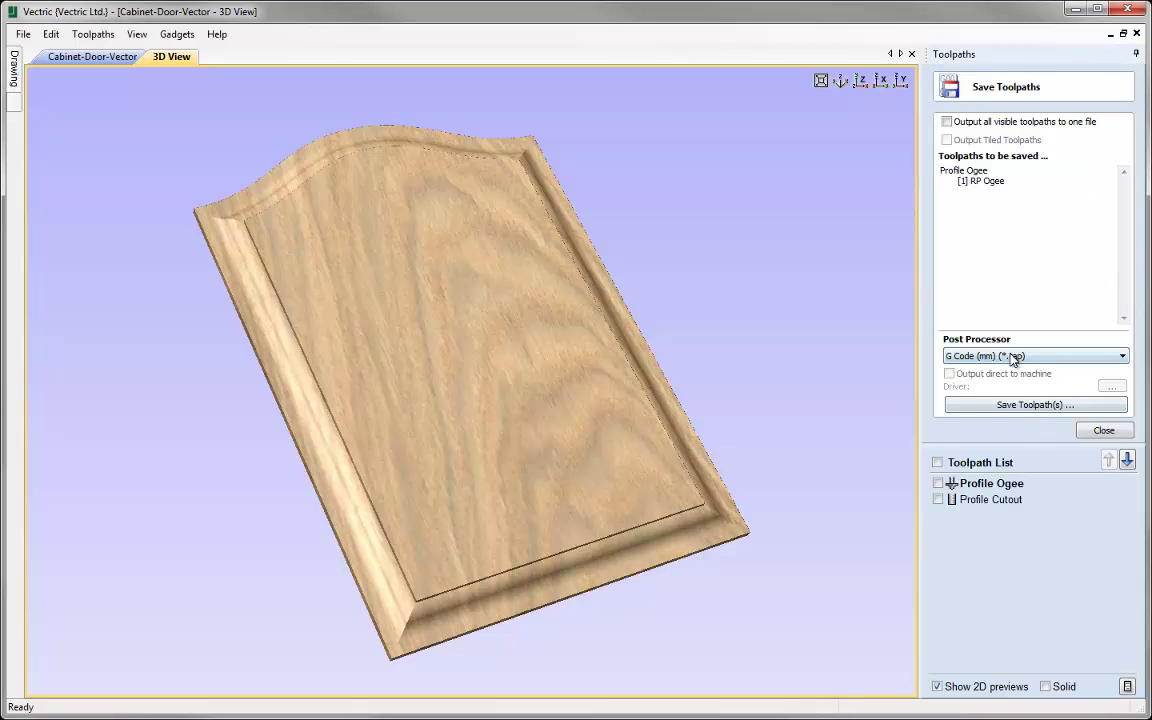
left_click(1084, 356)
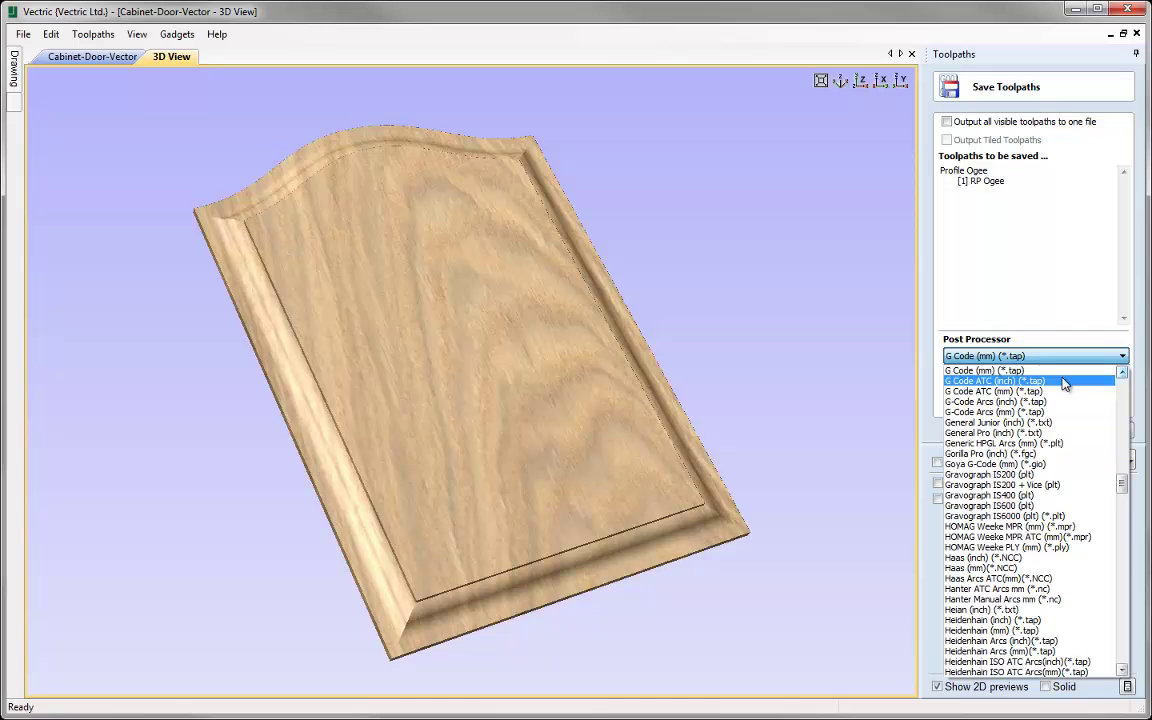
scroll(1082, 376, "up", 1)
left_click(1079, 373)
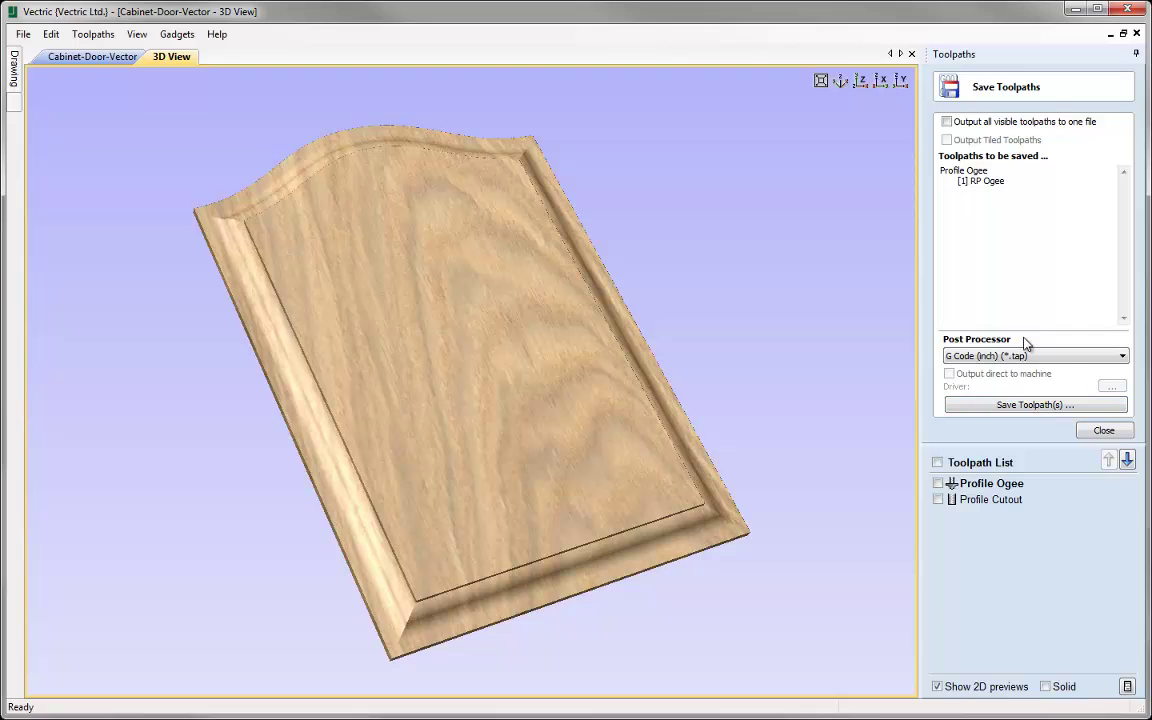
left_click(1100, 431)
- Save a copy of the project as RaisedPanel_TOOLPATH.crv in the RaisedPanel_FILES folder
left_click(22, 34)
left_click(55, 122)
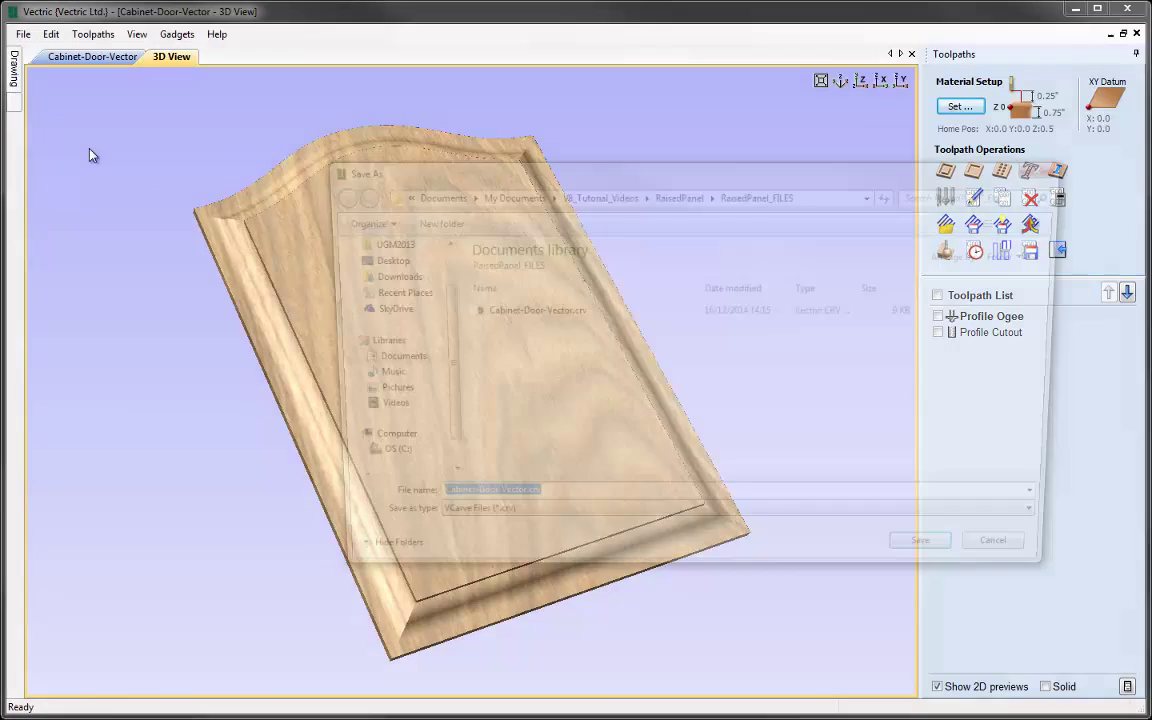
left_click(494, 508)
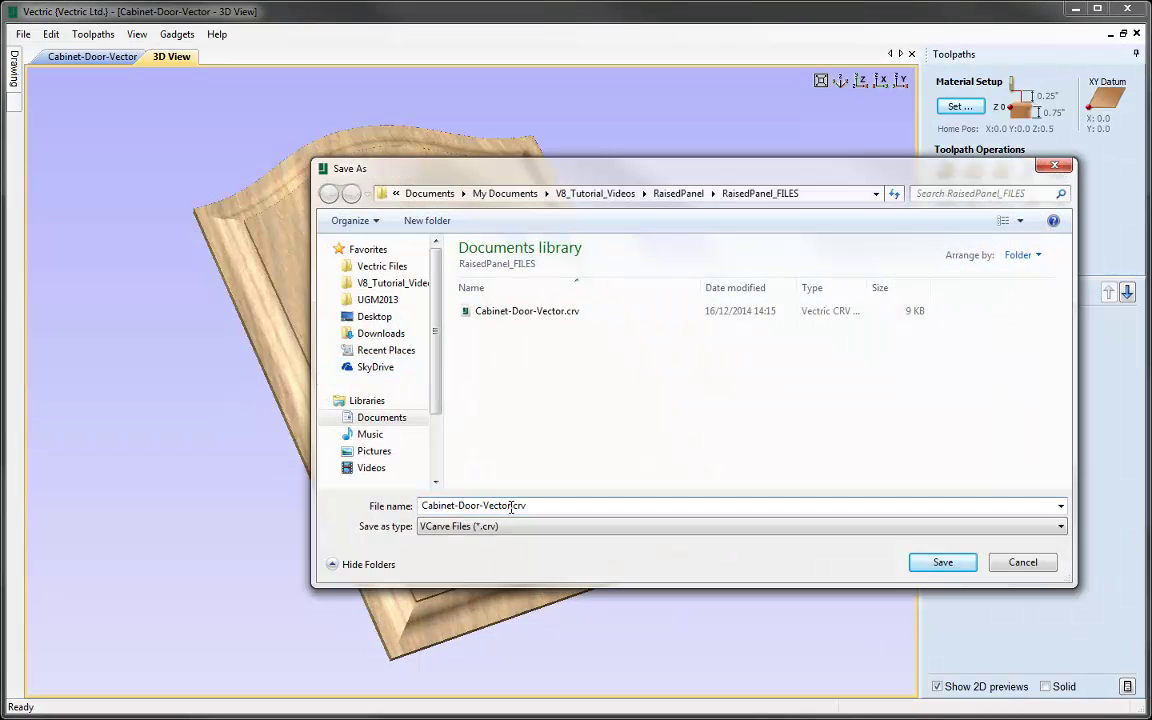
left_click_drag(511, 507, 421, 506)
type("Raised")
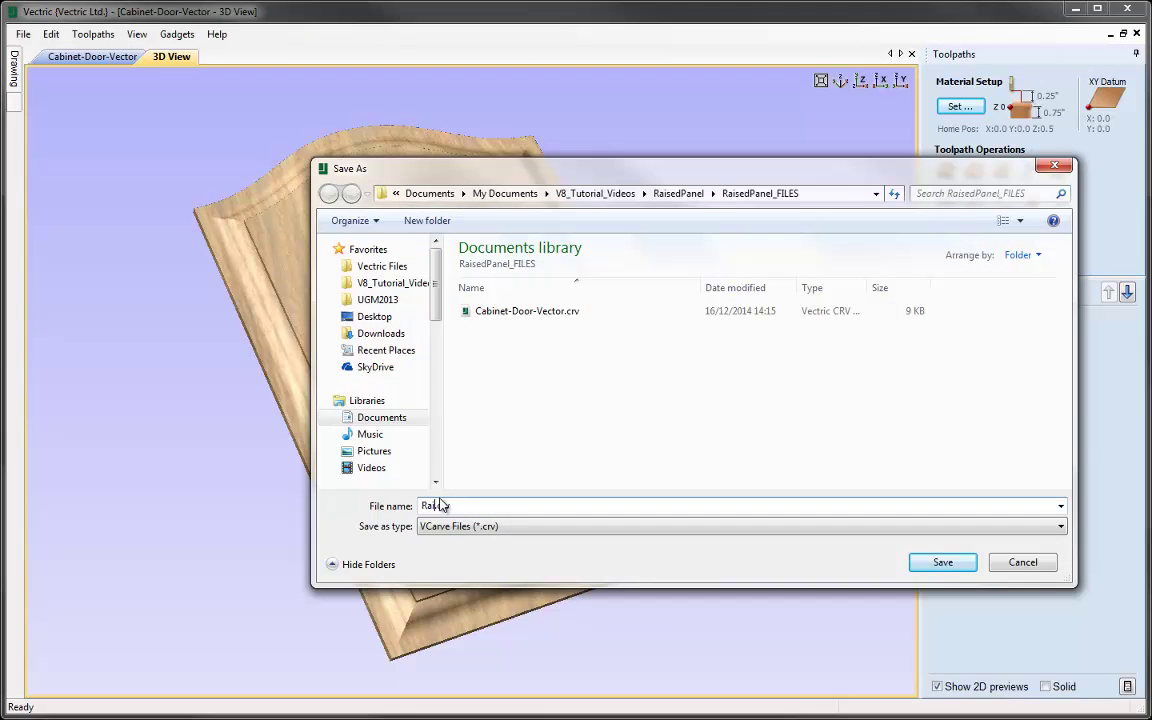
type("Panel_TOOLPATH.crv")
left_click(943, 562)
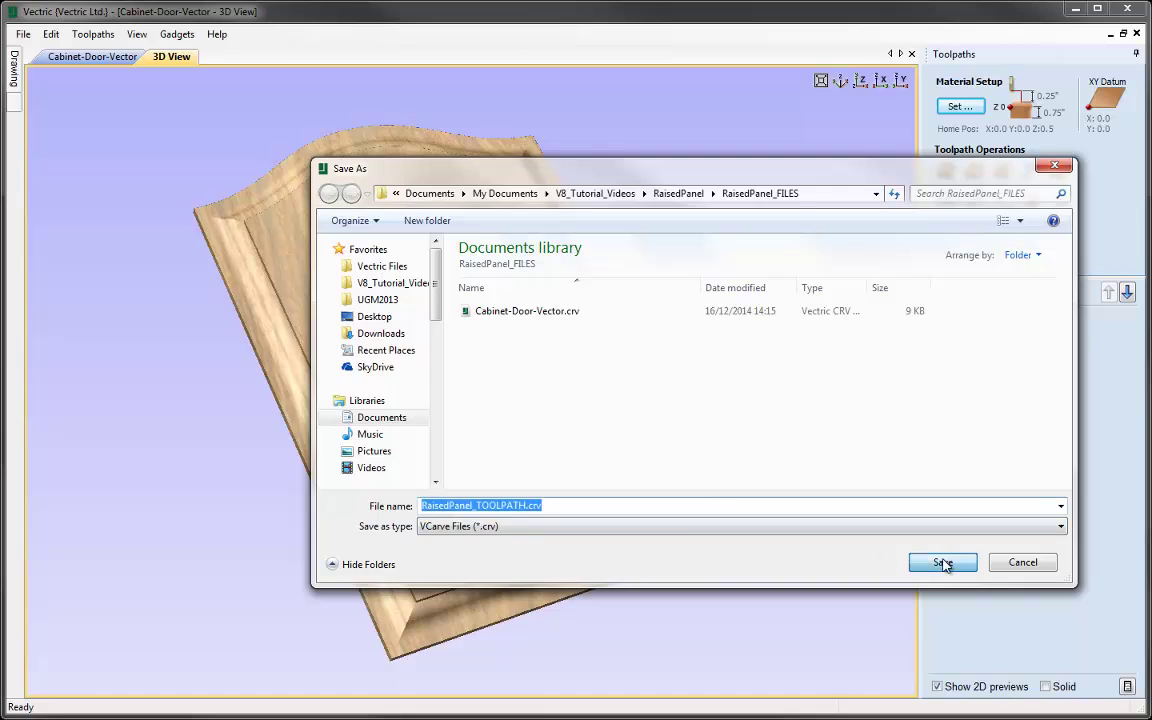